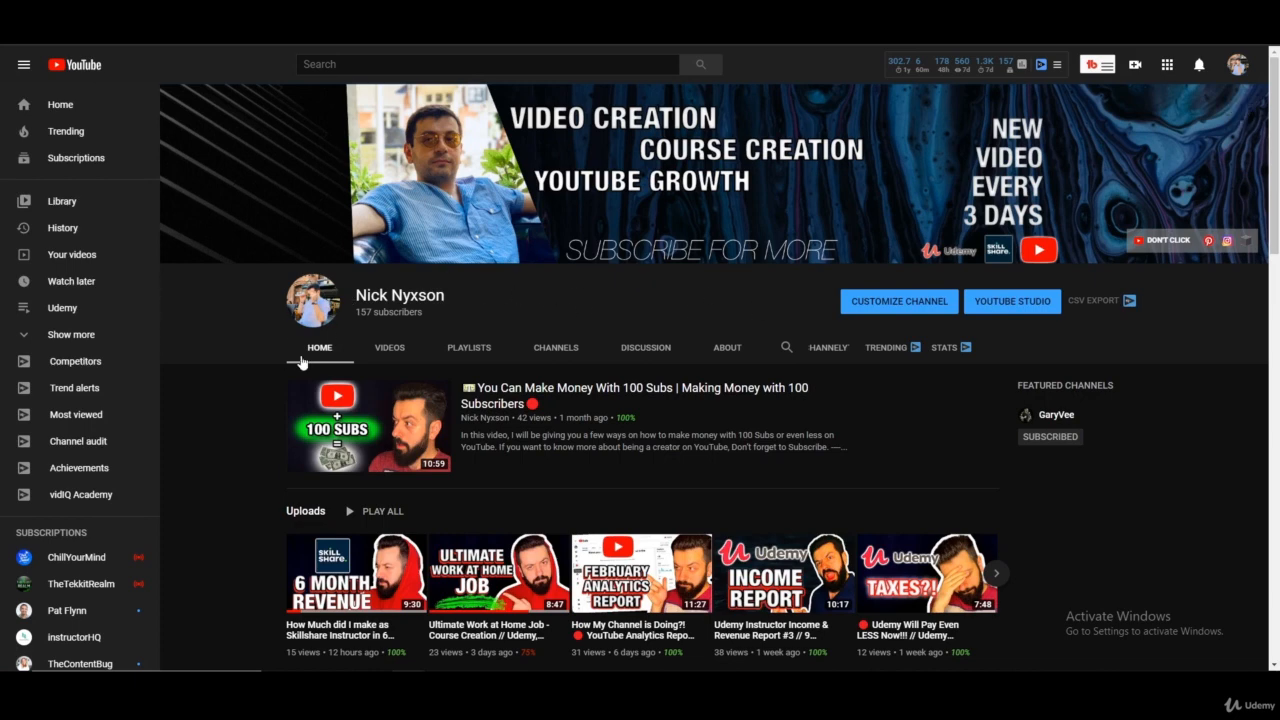
Switch to Canva and look through the design types offered on its home page
key(ctrl+Tab)
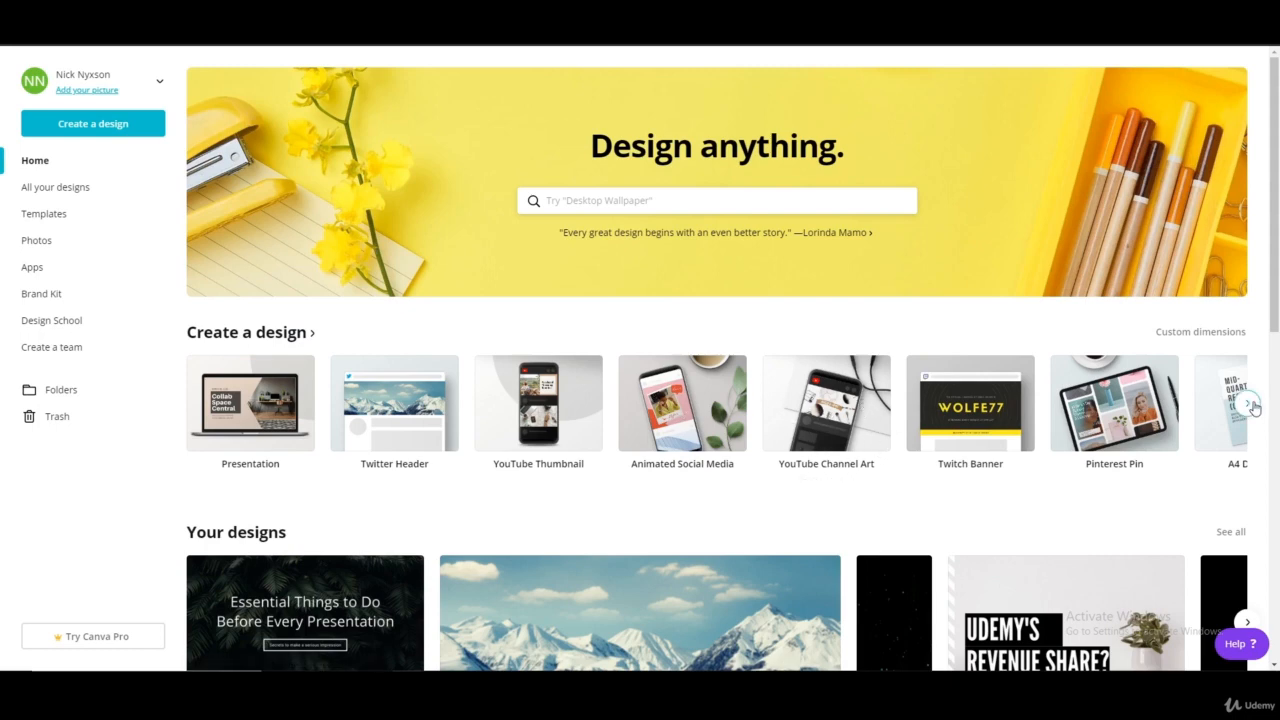
click(1247, 403)
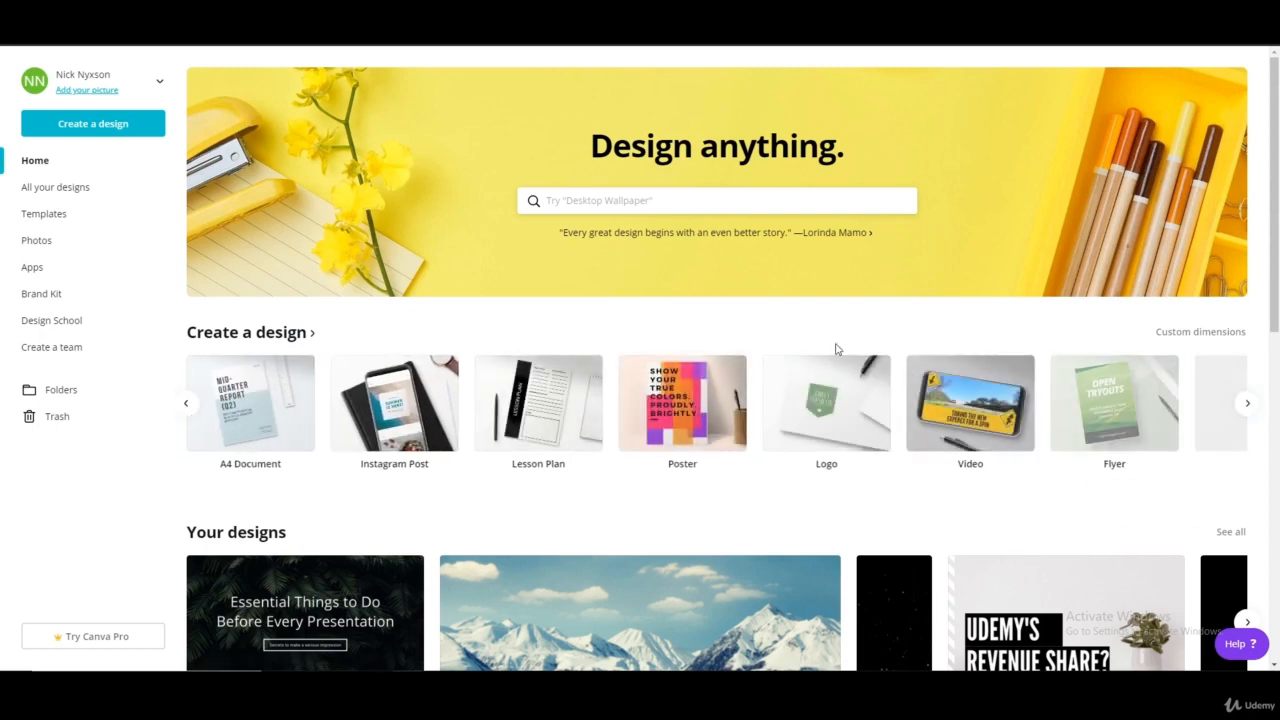
click(185, 403)
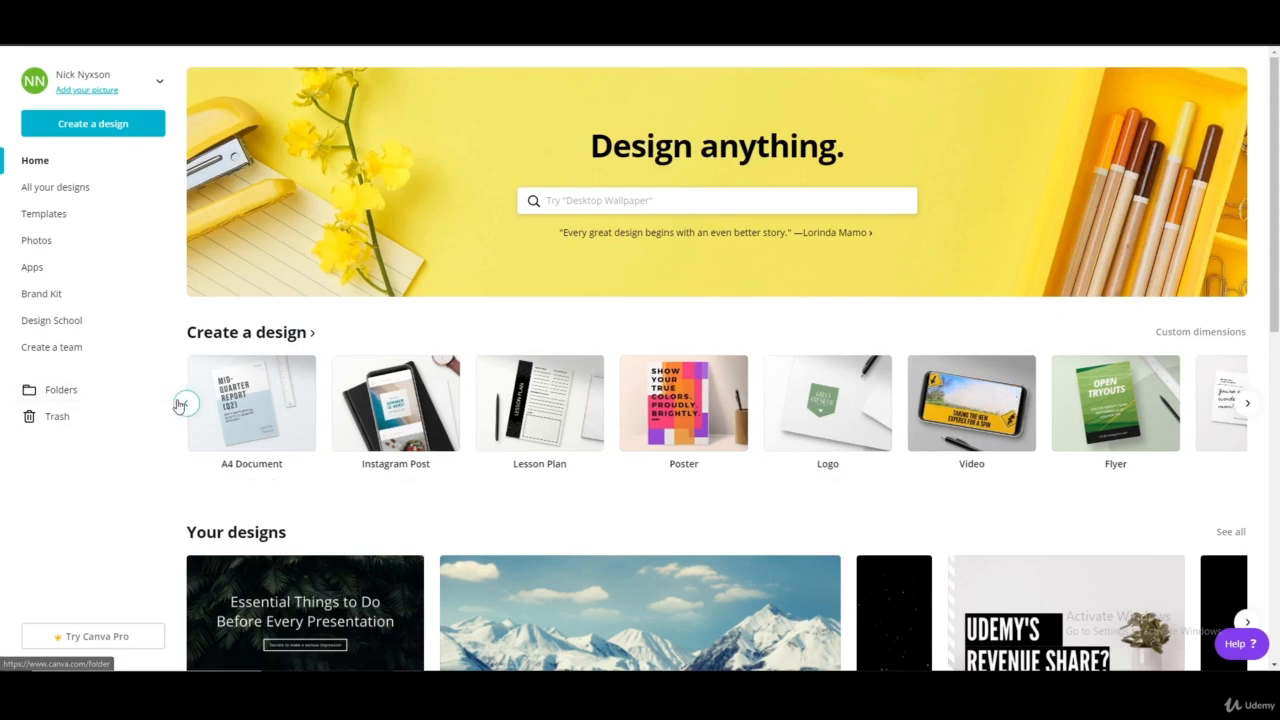
click(668, 200)
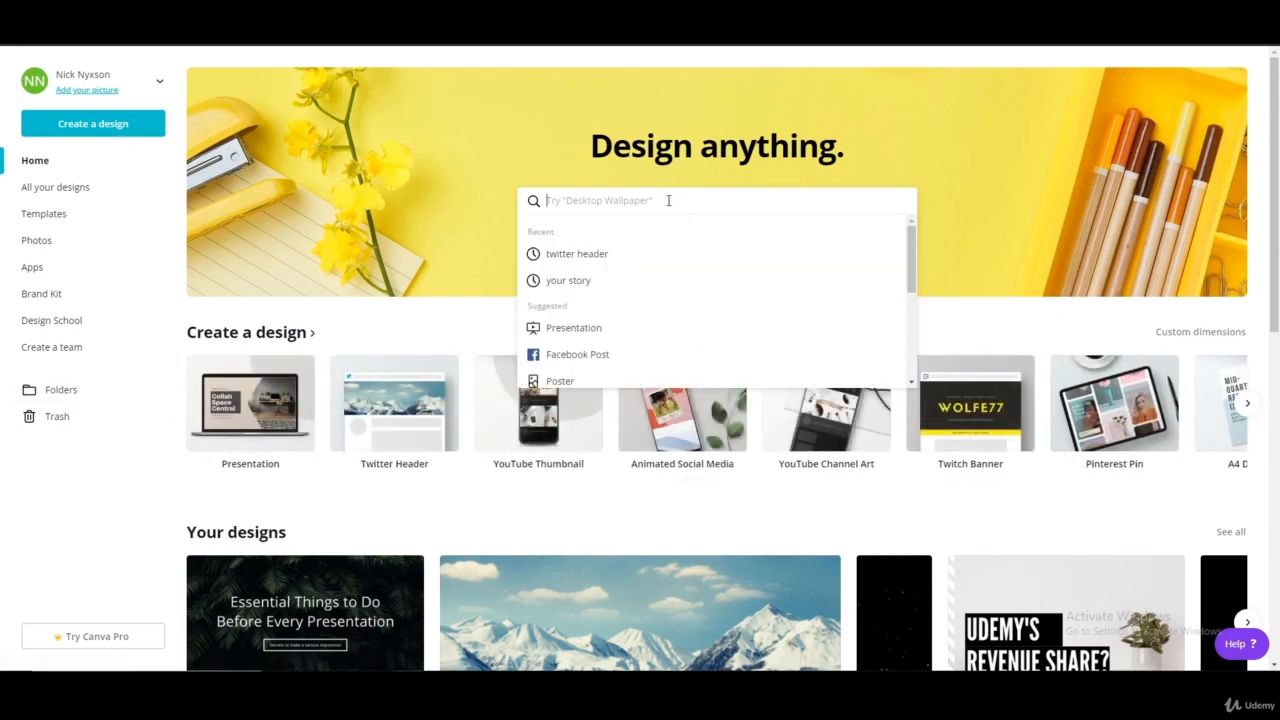
text(logo)
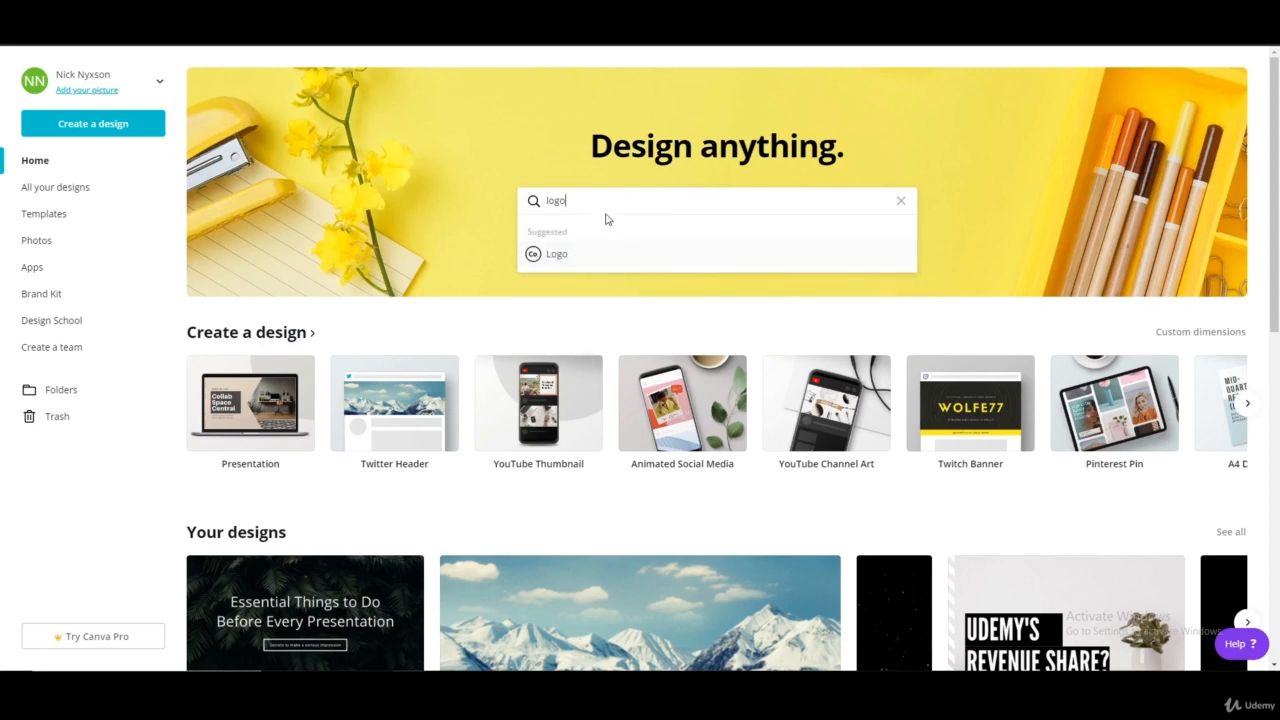
drag(604, 204, 488, 201)
key(BackSpace)
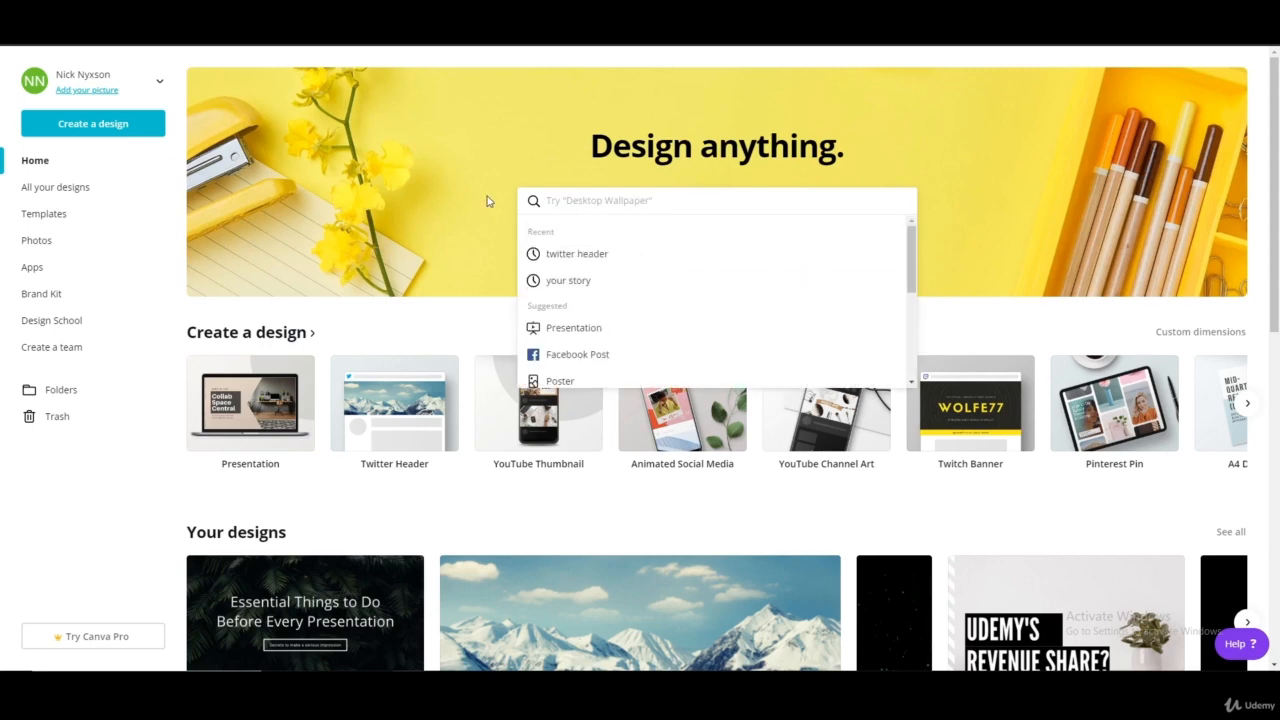
Search the design types for "youtube" and open the YouTube Icon templates
text(youtube)
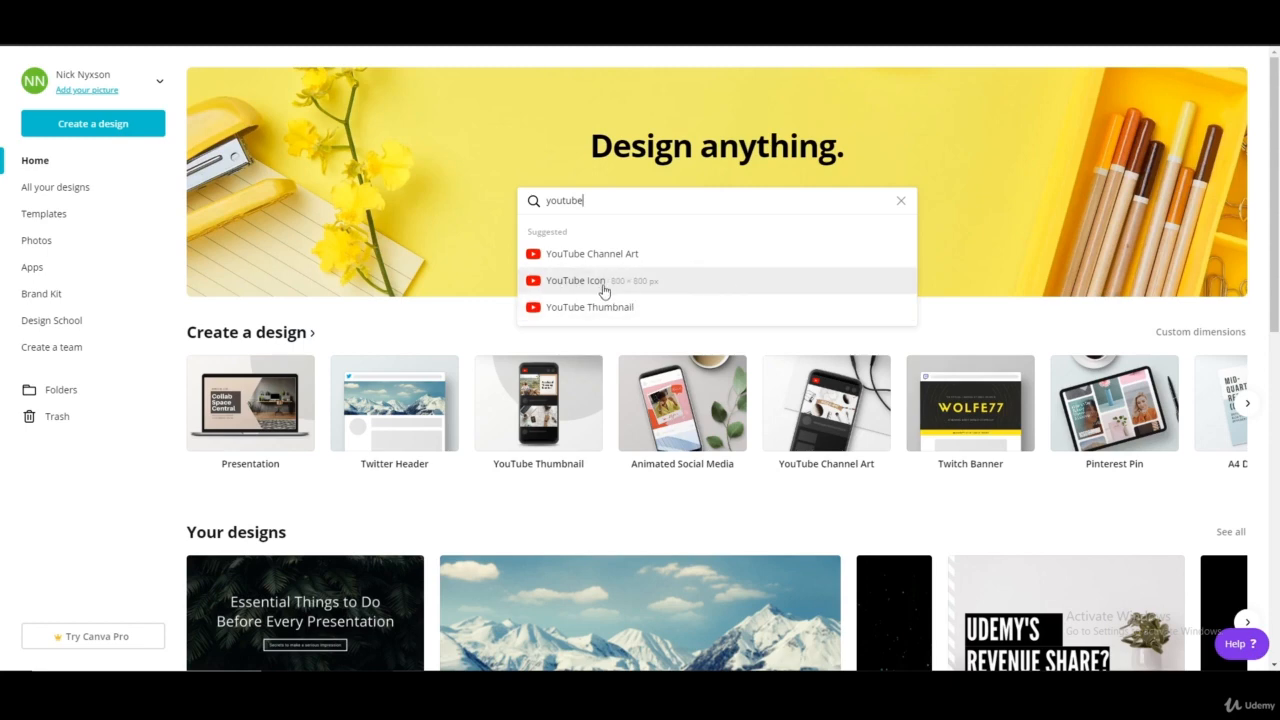
click(600, 289)
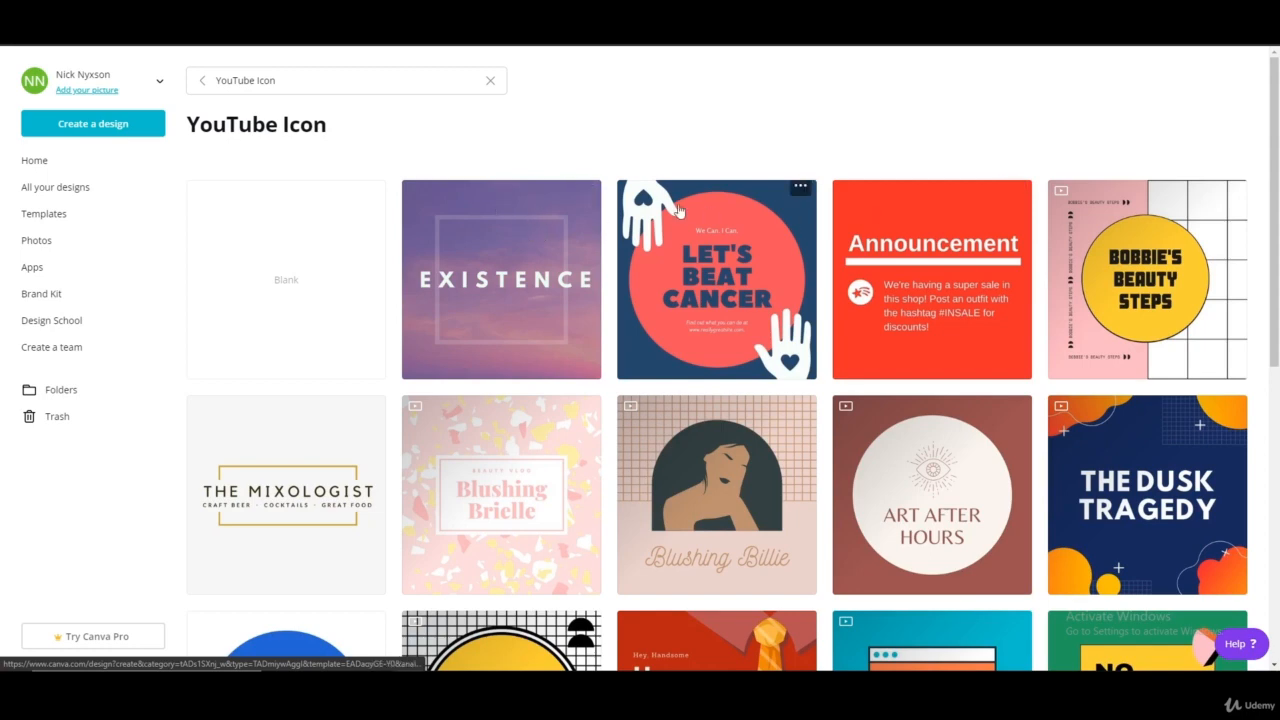
Compare the YouTube Icon templates with the logo template categories in the untitled Logo design
scroll(657, 230, down, 2)
scroll(660, 255, up, 2)
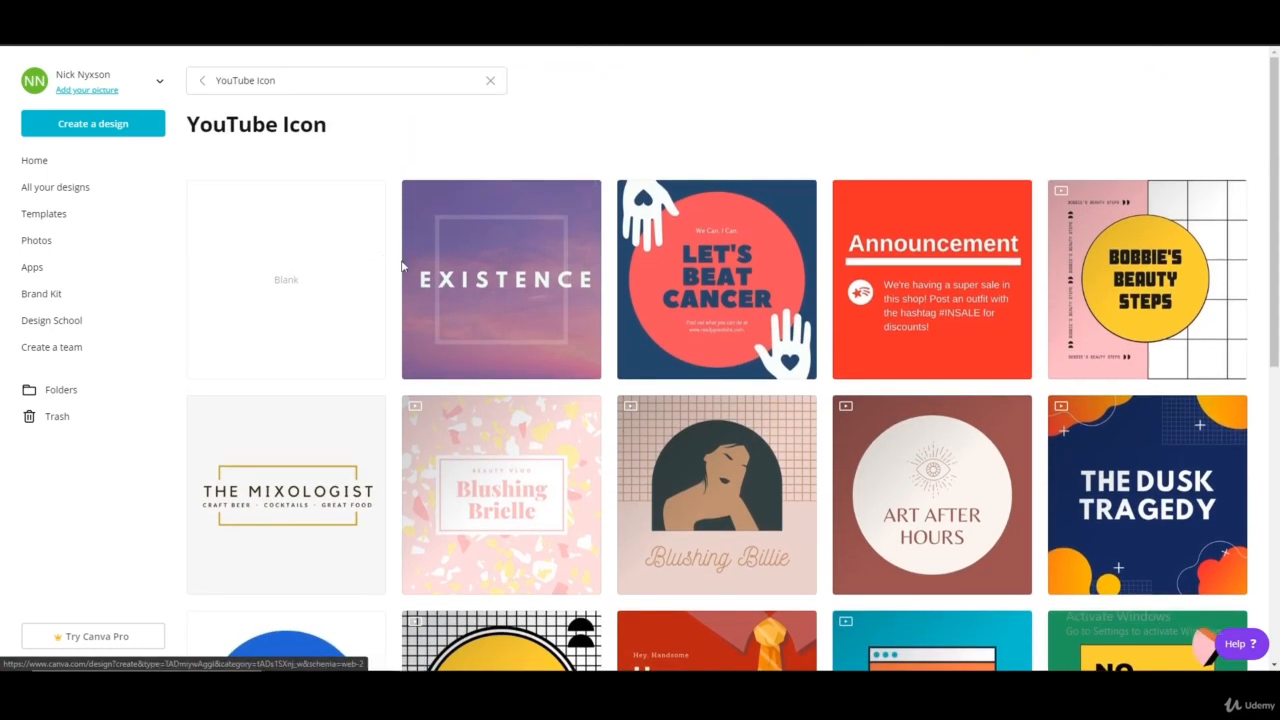
scroll(372, 333, down, 4)
scroll(372, 333, down, 1)
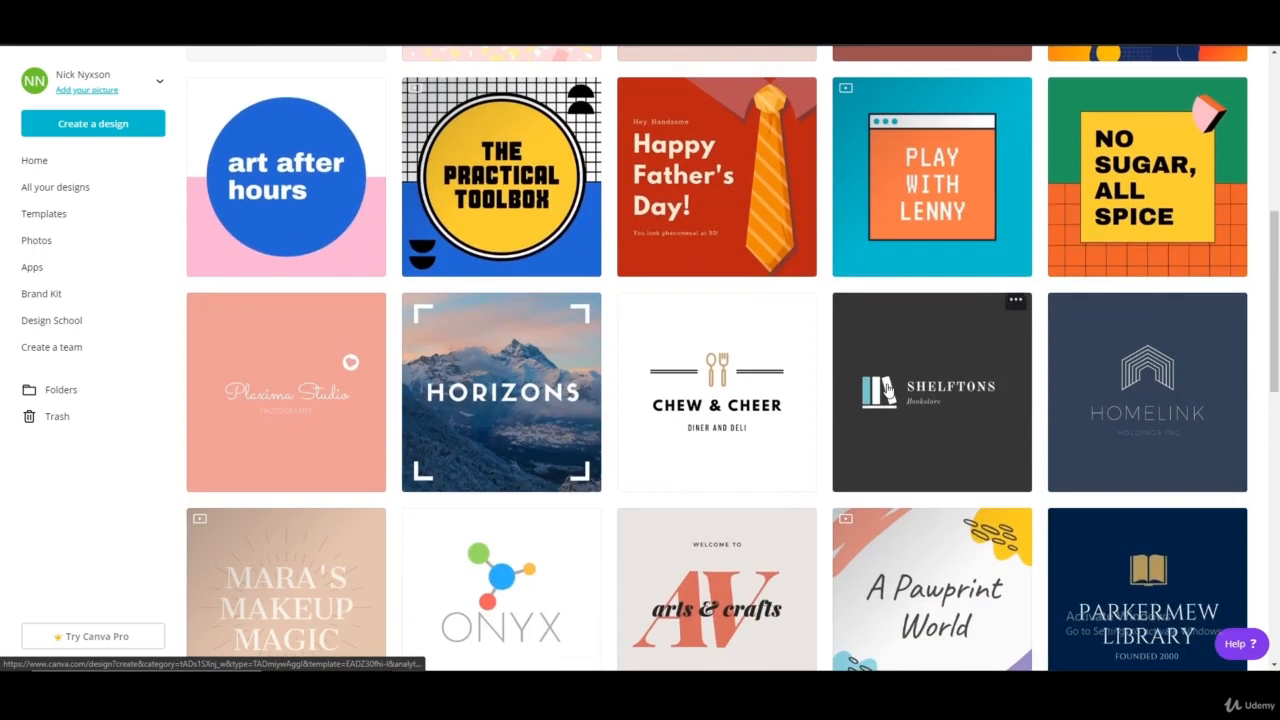
scroll(368, 300, up, 5)
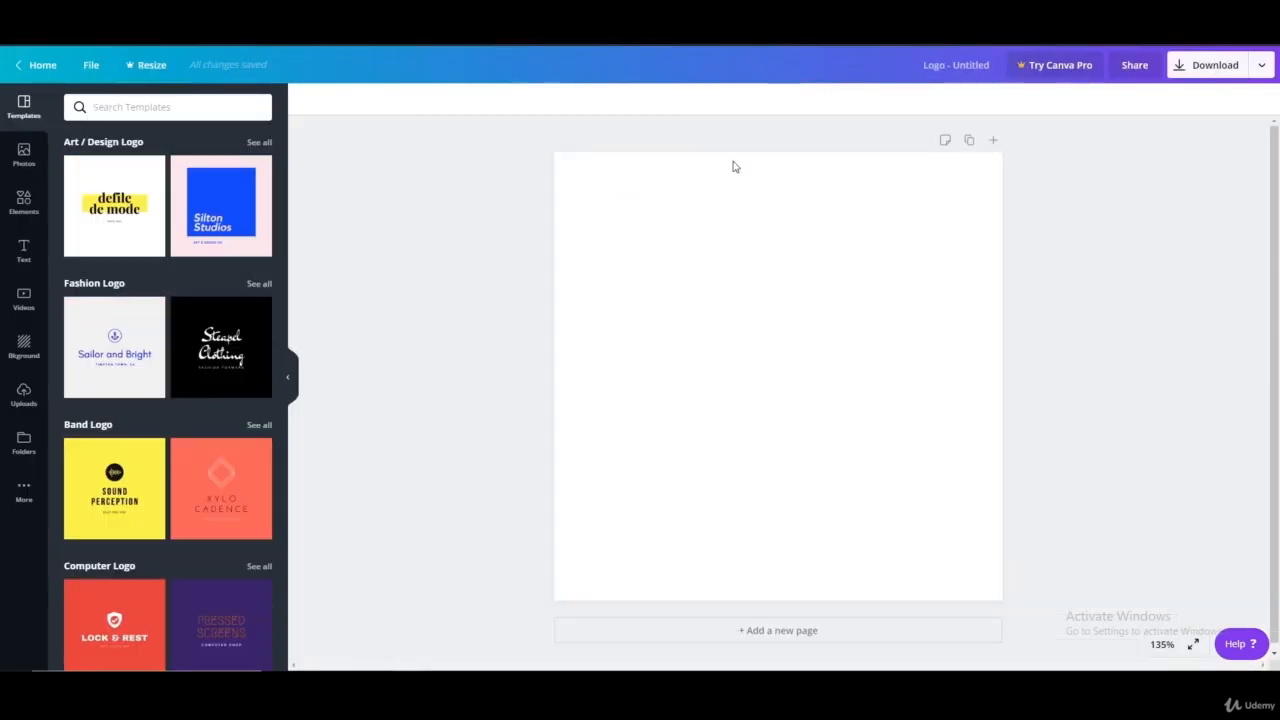
scroll(194, 423, down, 7)
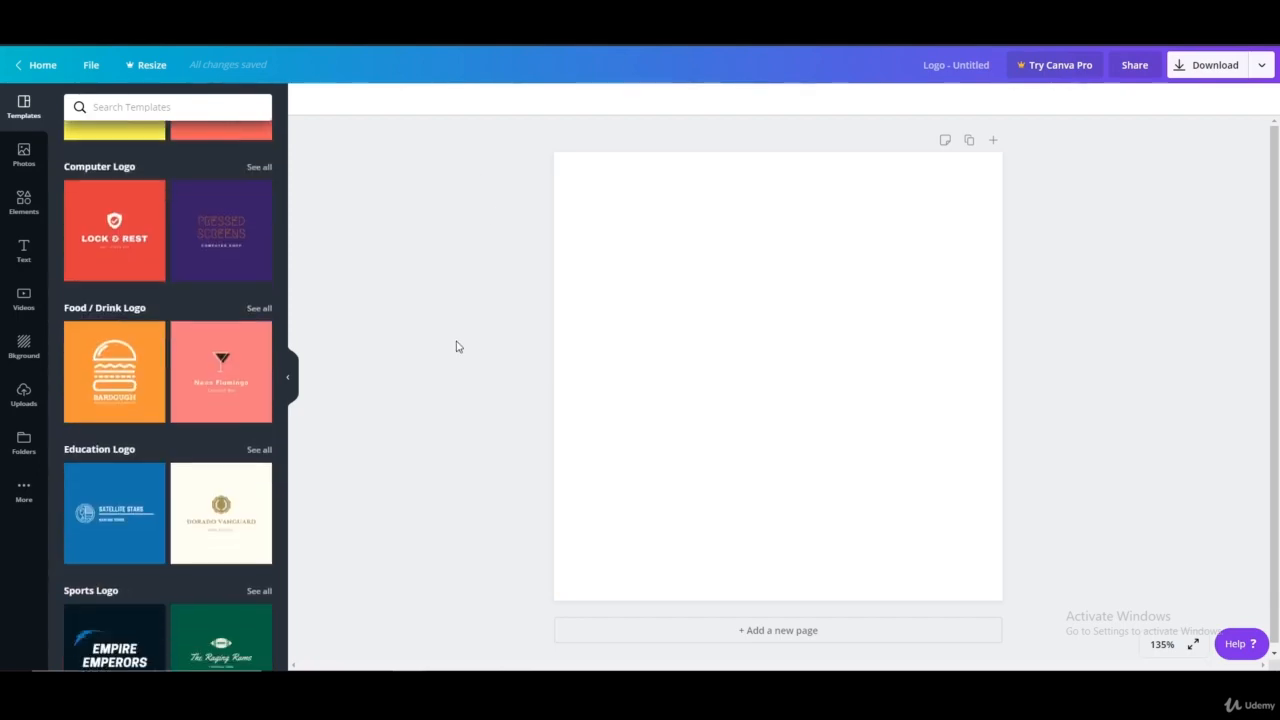
scroll(155, 246, down, 6)
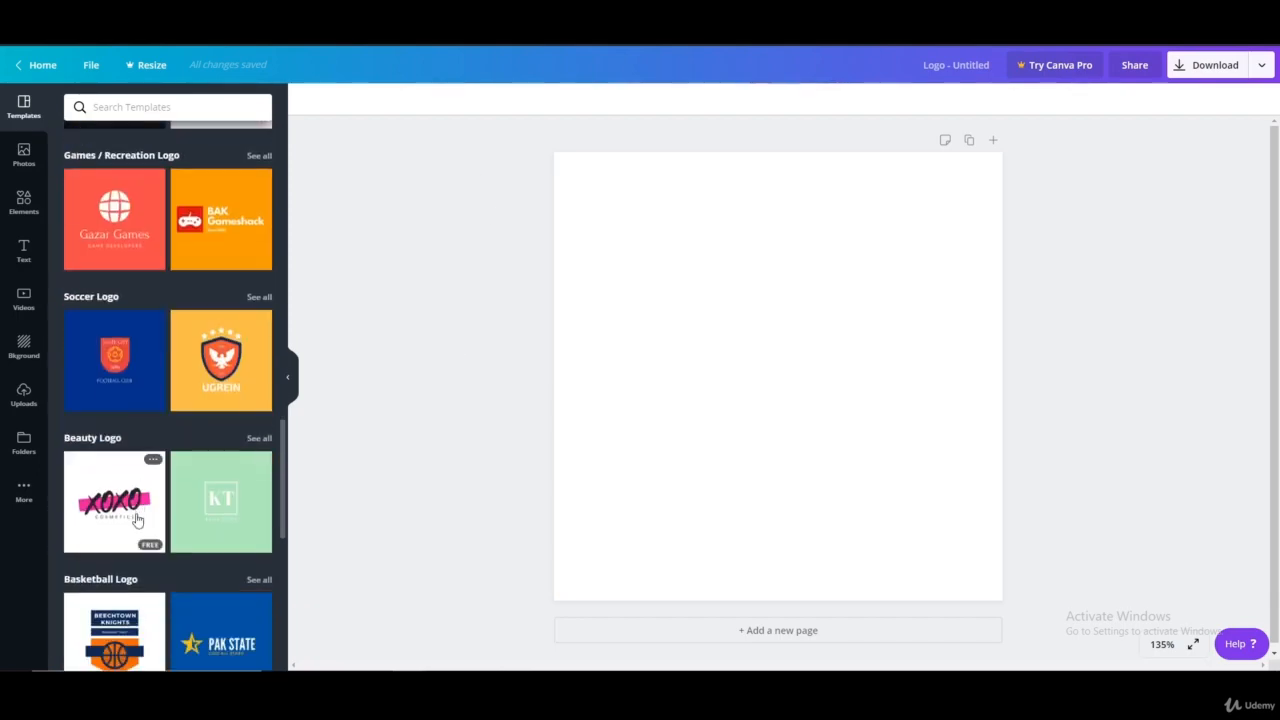
scroll(153, 500, up, 4)
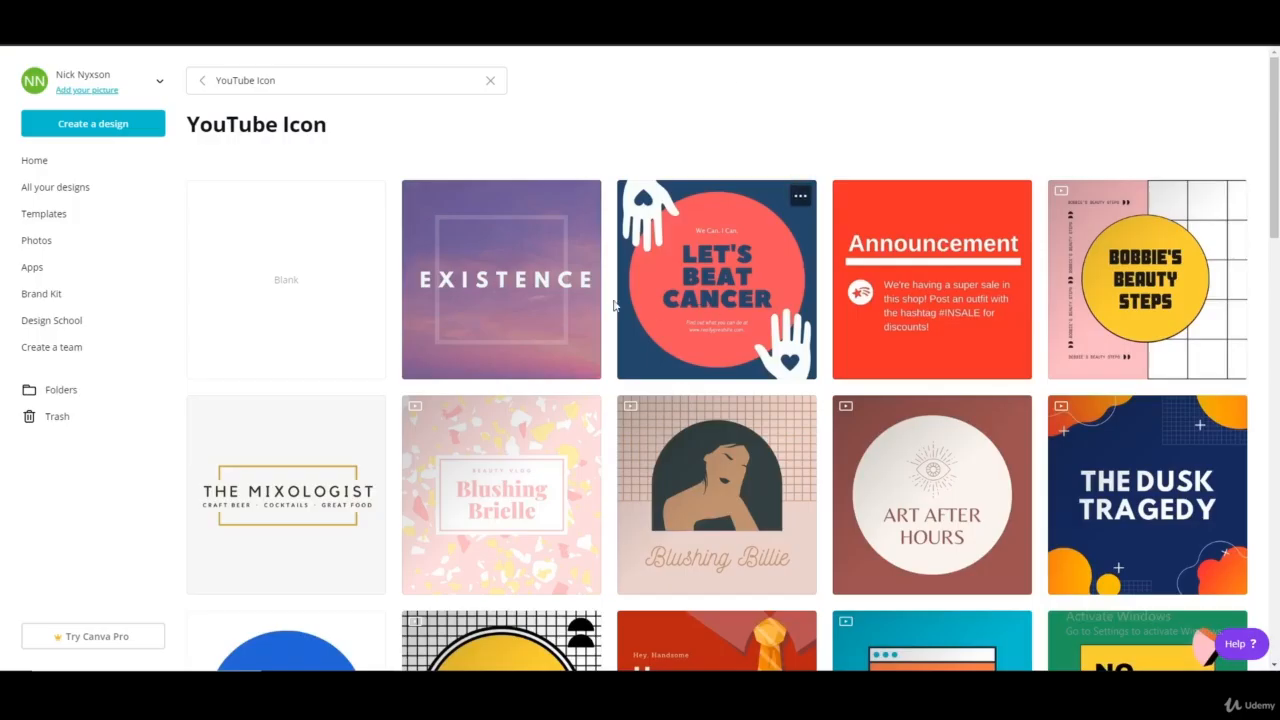
scroll(486, 457, down, 3)
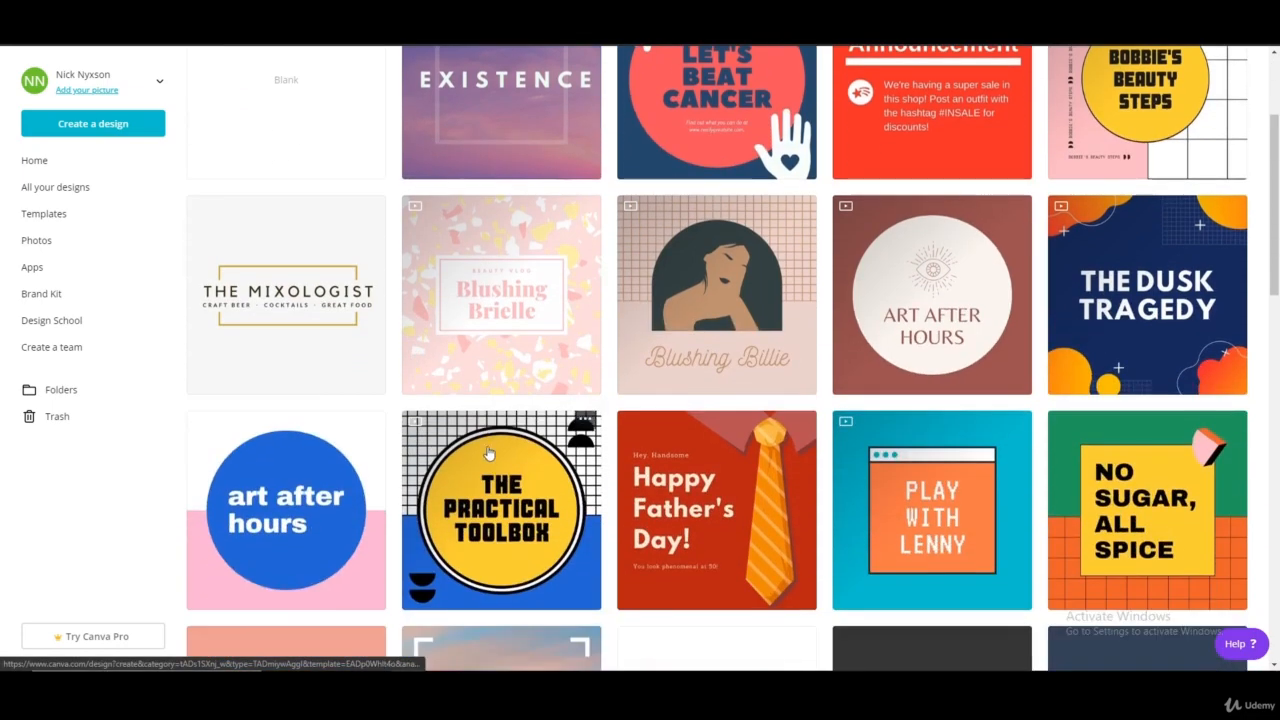
scroll(738, 400, down, 2)
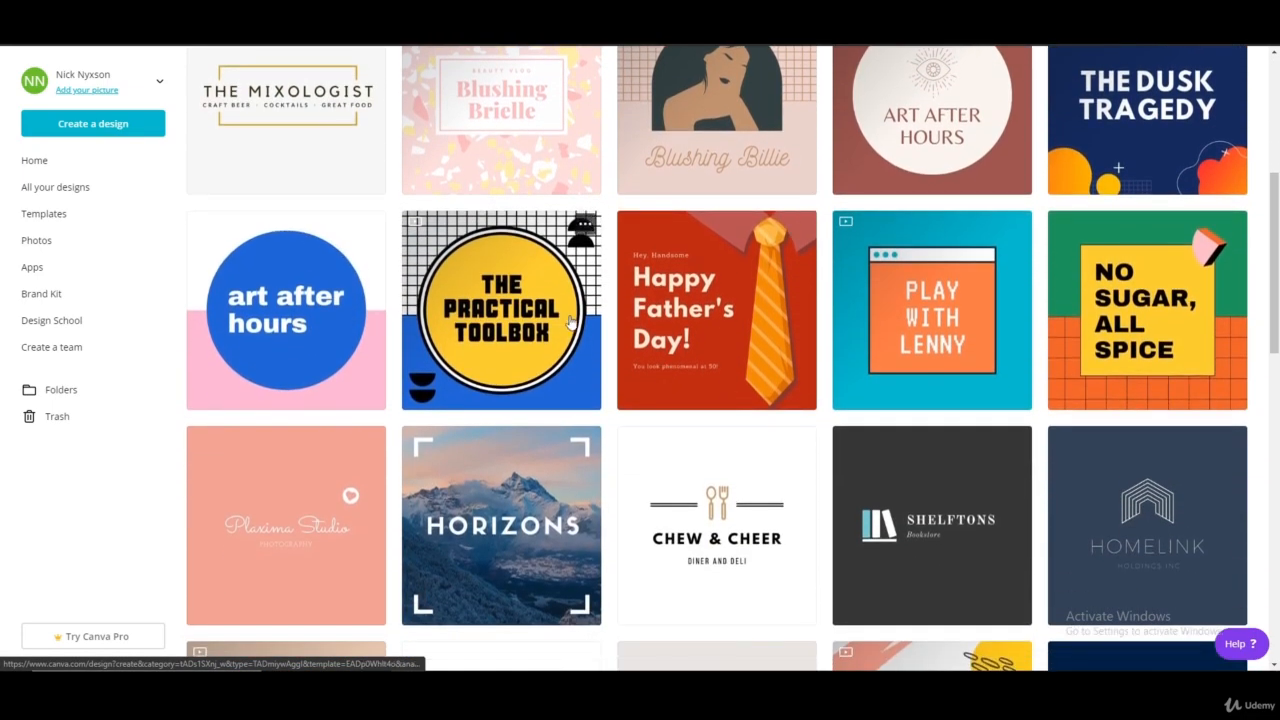
scroll(748, 418, up, 5)
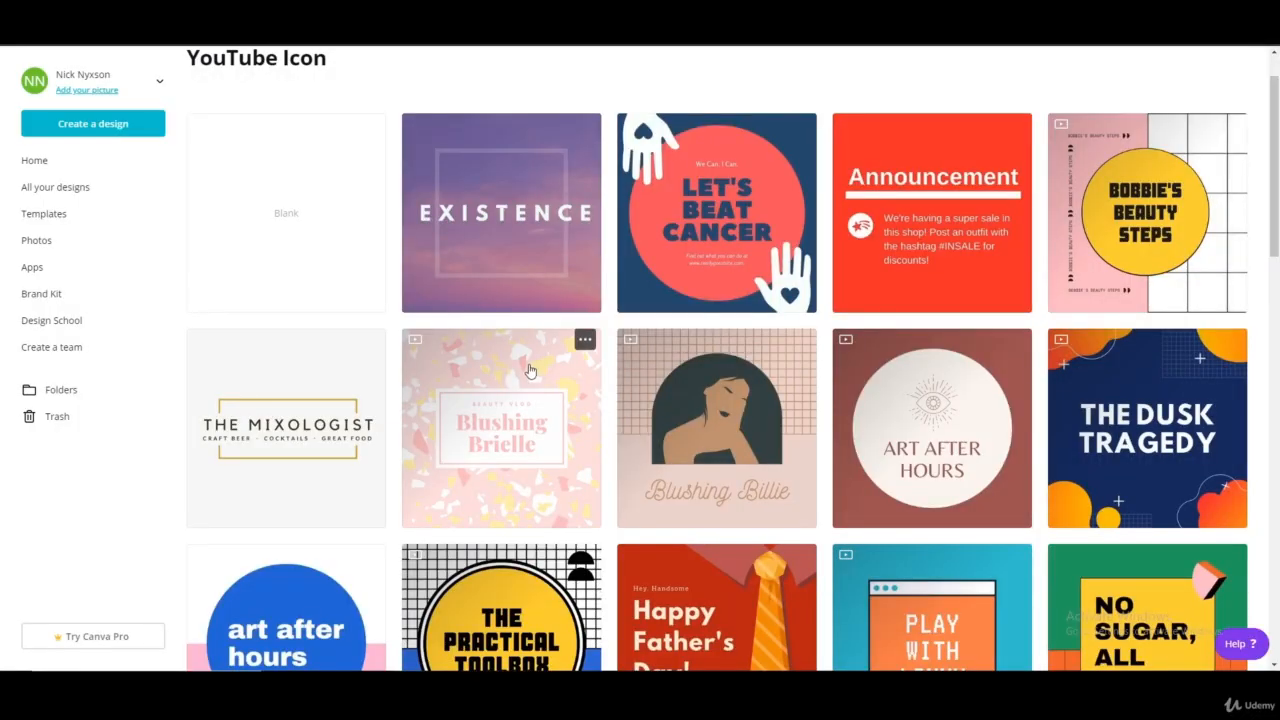
Examine the logo and banner on the NyxsonTV channel page on YouTube
scroll(528, 371, down, 1)
scroll(516, 185, up, 2)
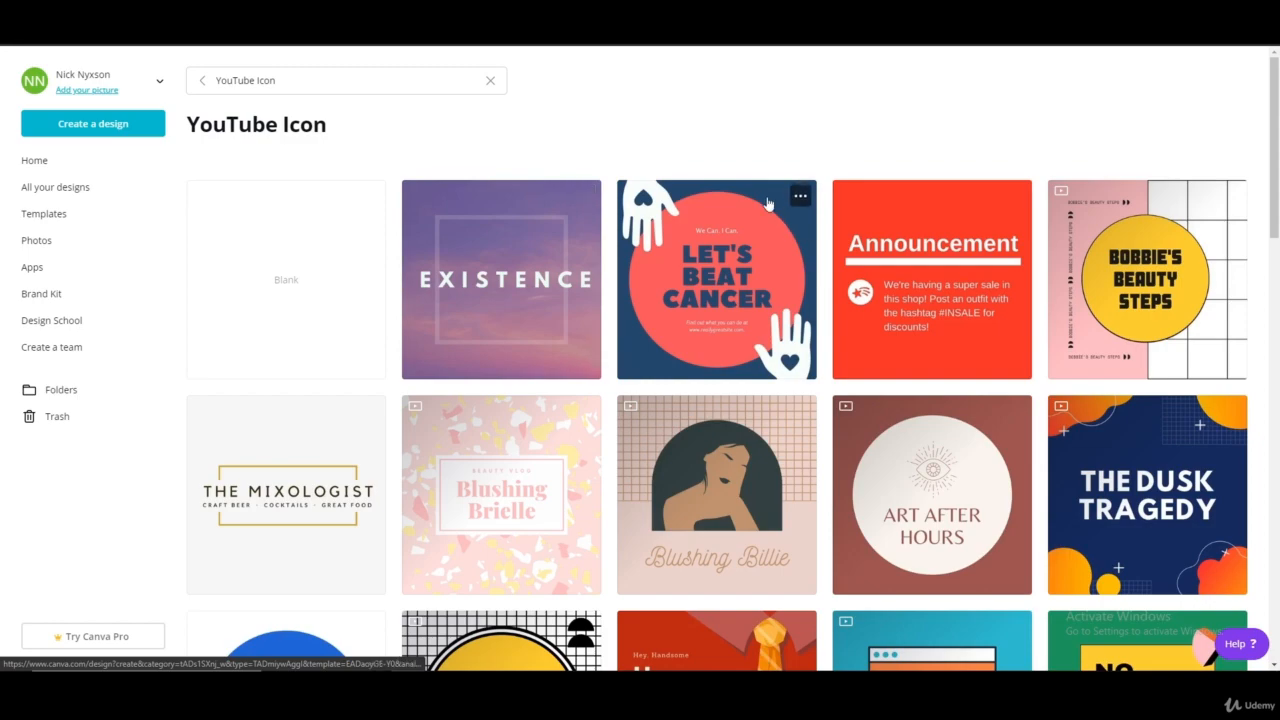
Return to Canva and open the YouTube Icon template with a black circle, crossed utensils and the title "SUPER SOGBU"
scroll(950, 320, down, 3)
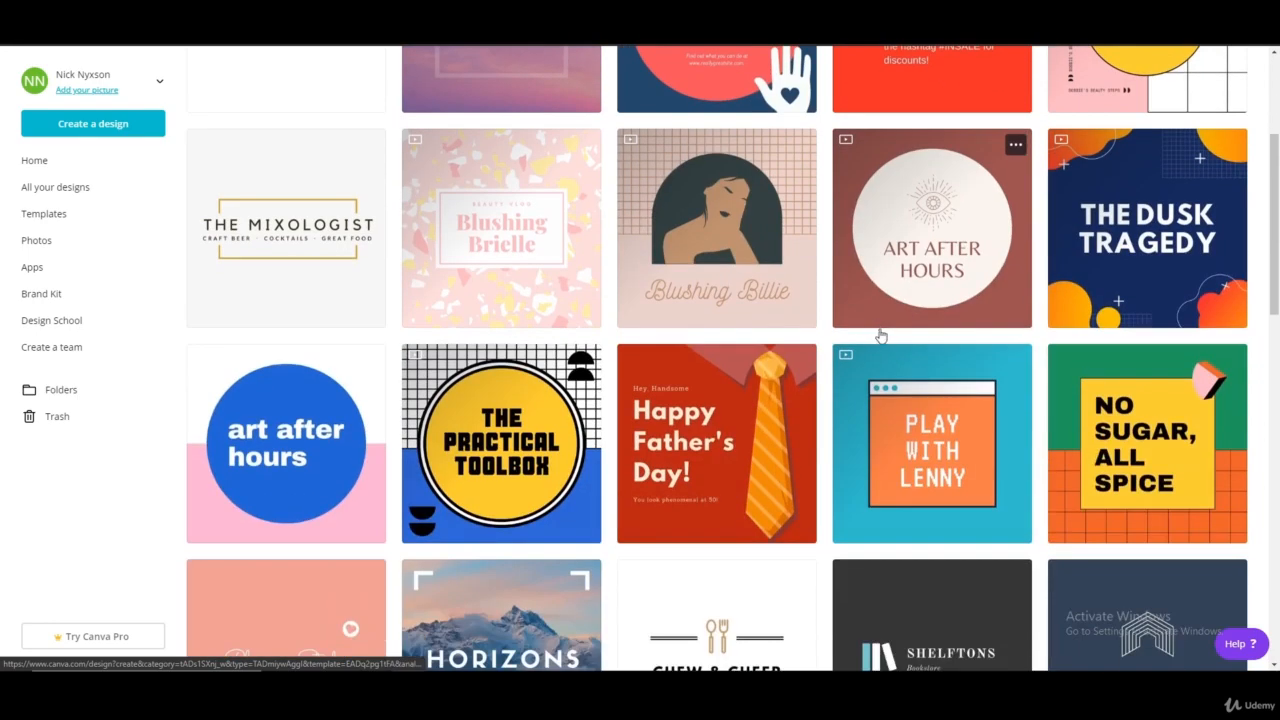
scroll(513, 370, down, 10)
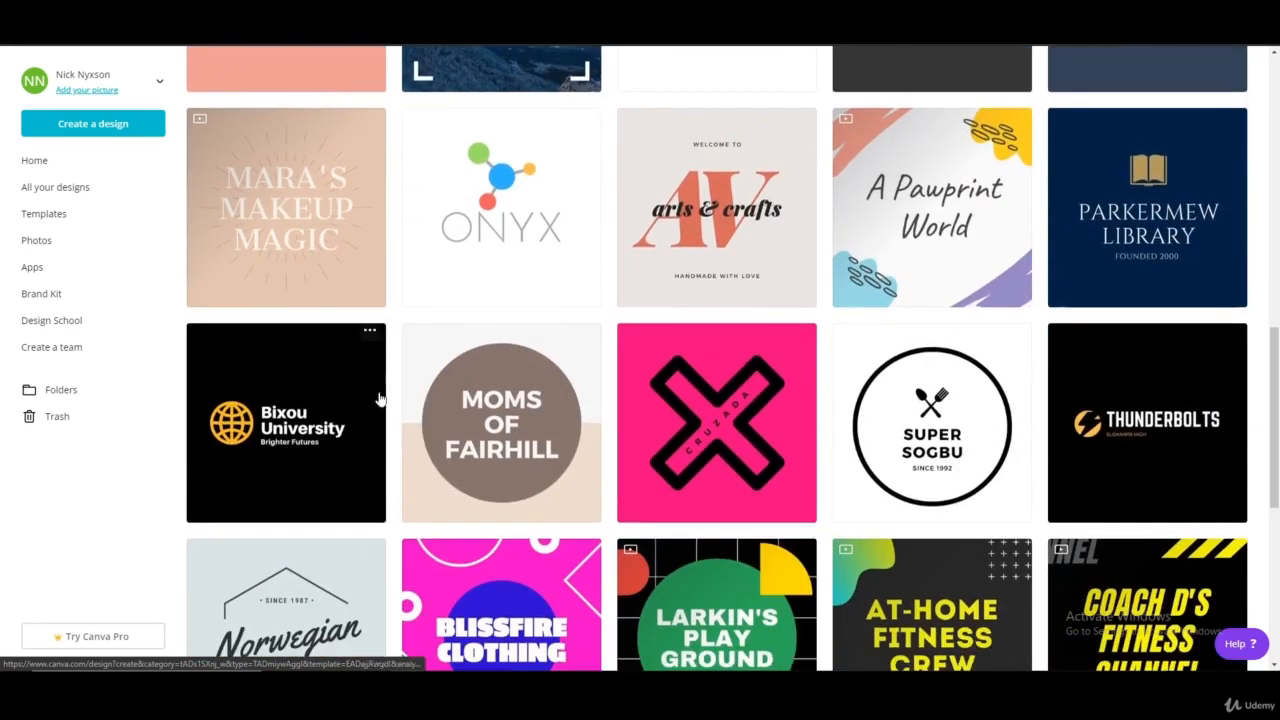
scroll(458, 440, down, 4)
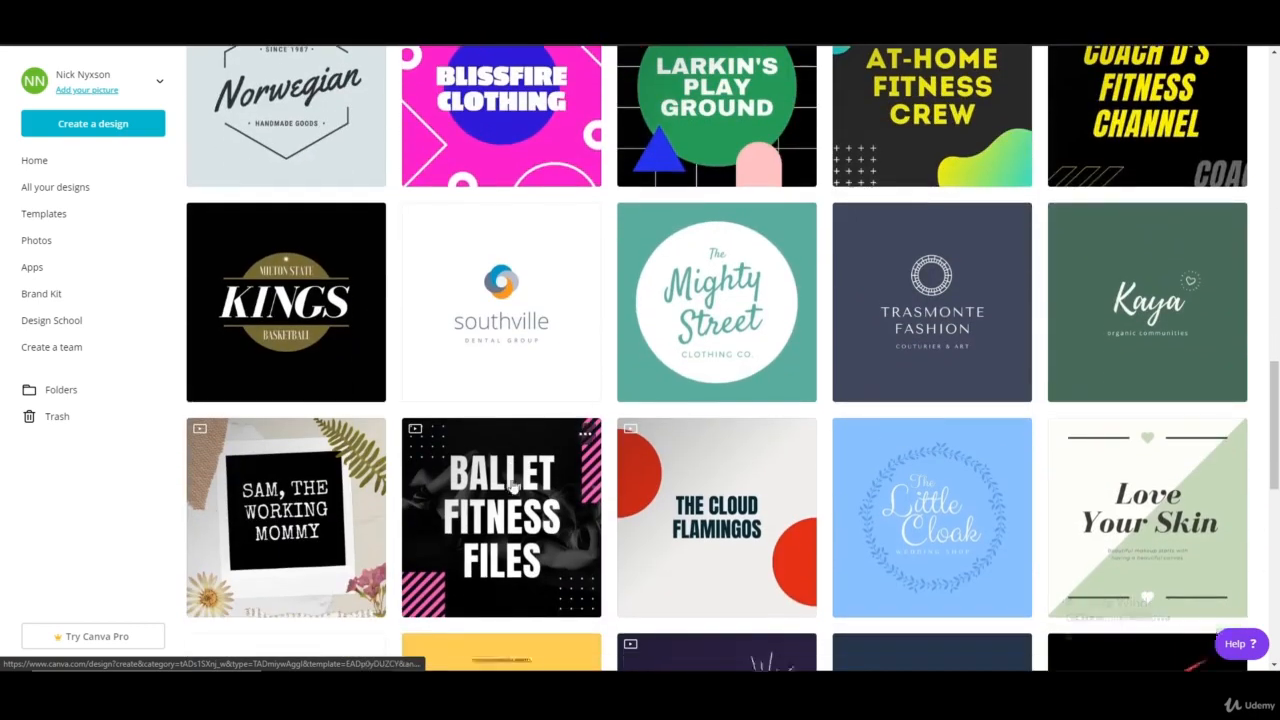
scroll(857, 520, down, 5)
scroll(974, 300, up, 2)
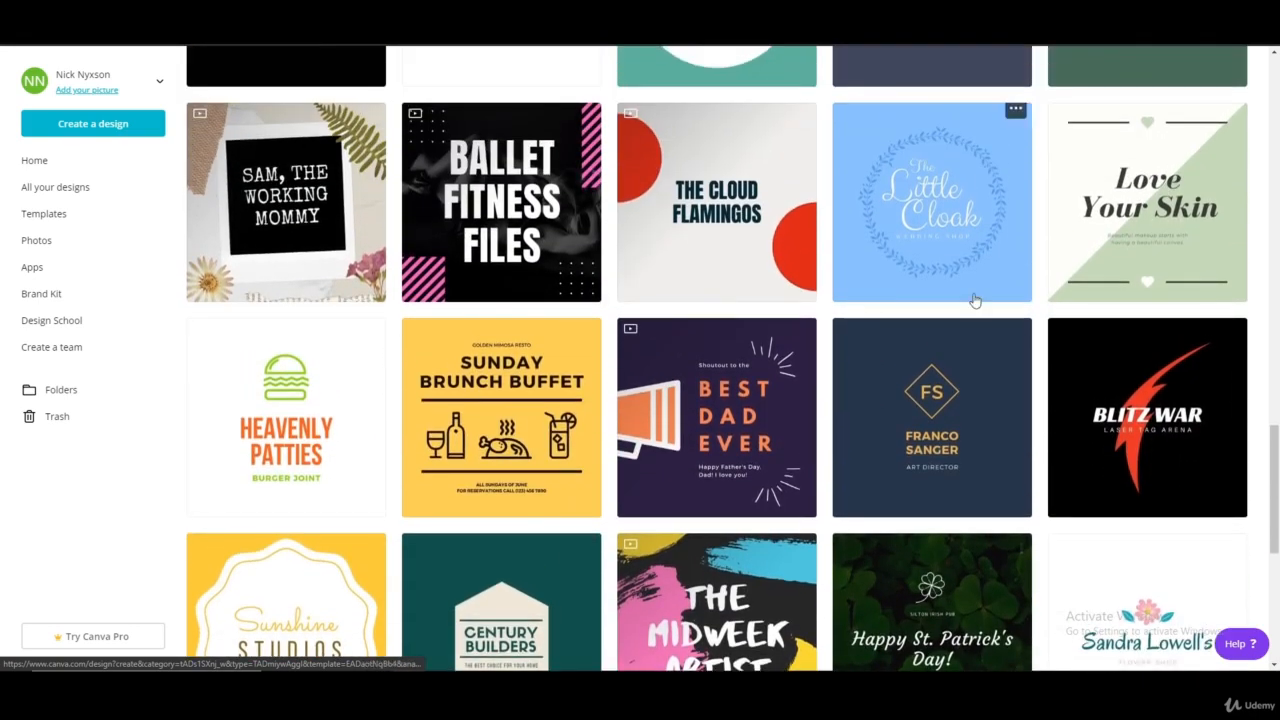
scroll(680, 334, down, 5)
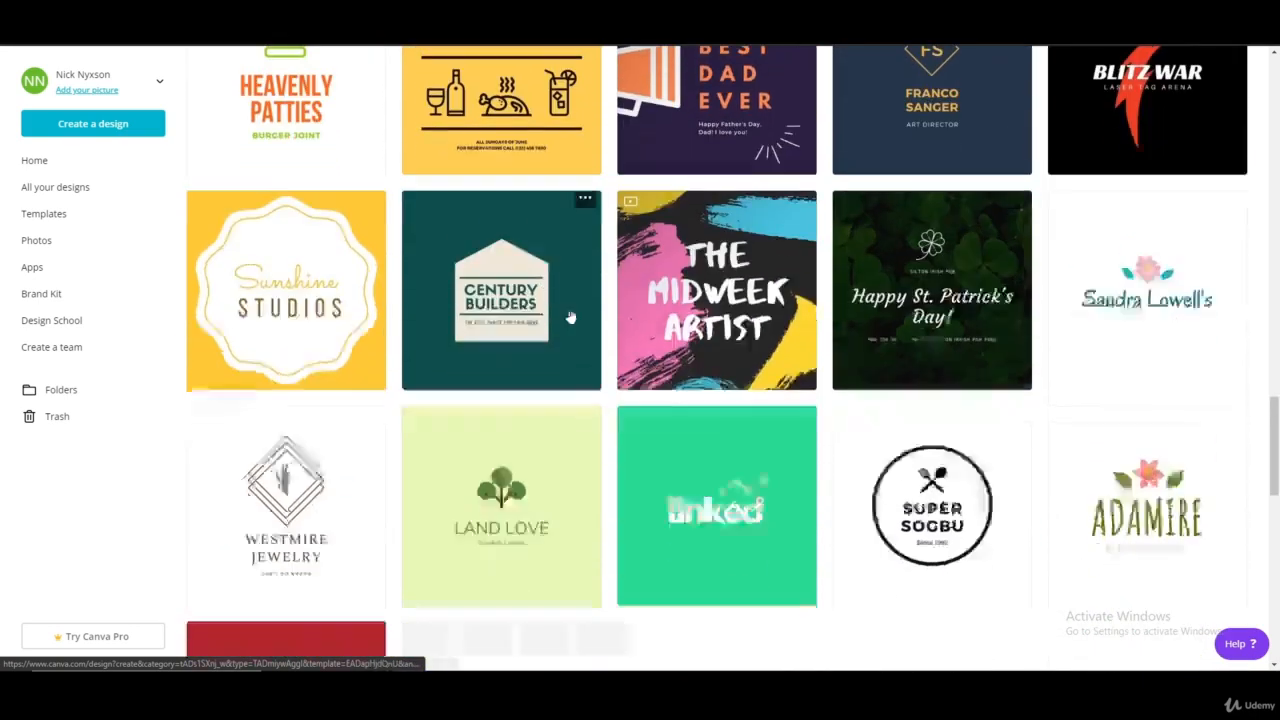
scroll(822, 350, down, 9)
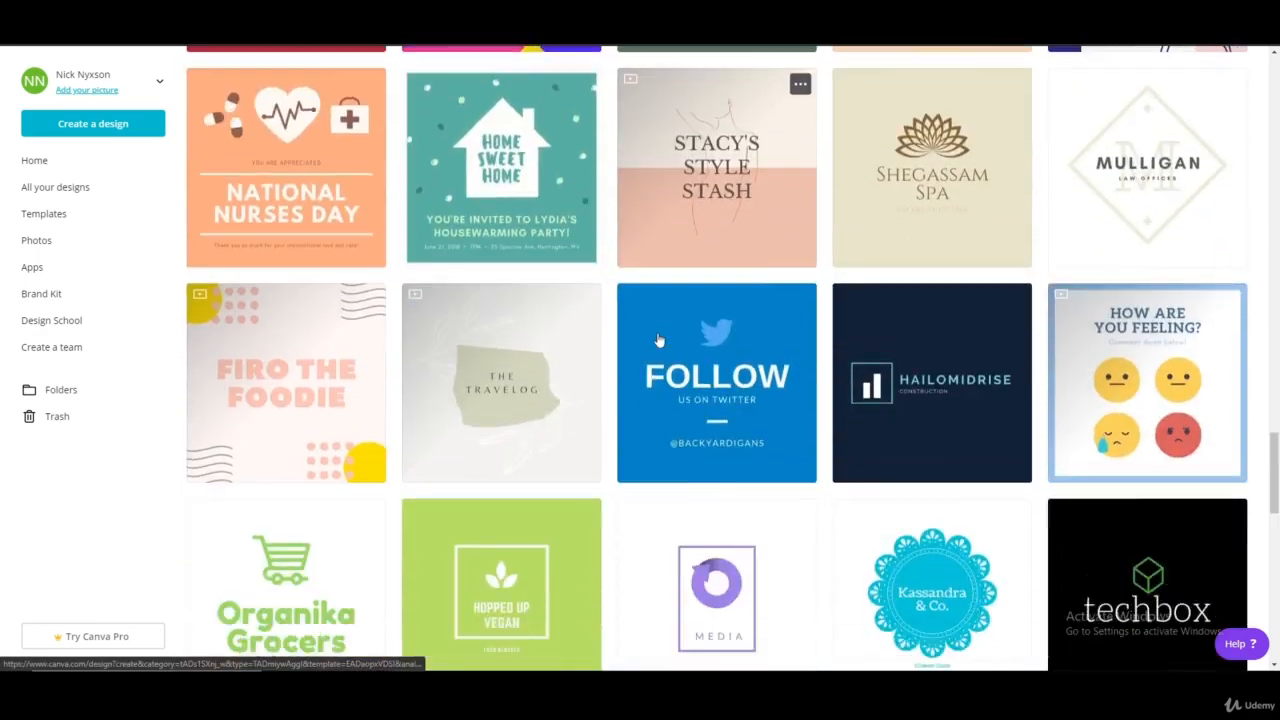
scroll(827, 407, down, 6)
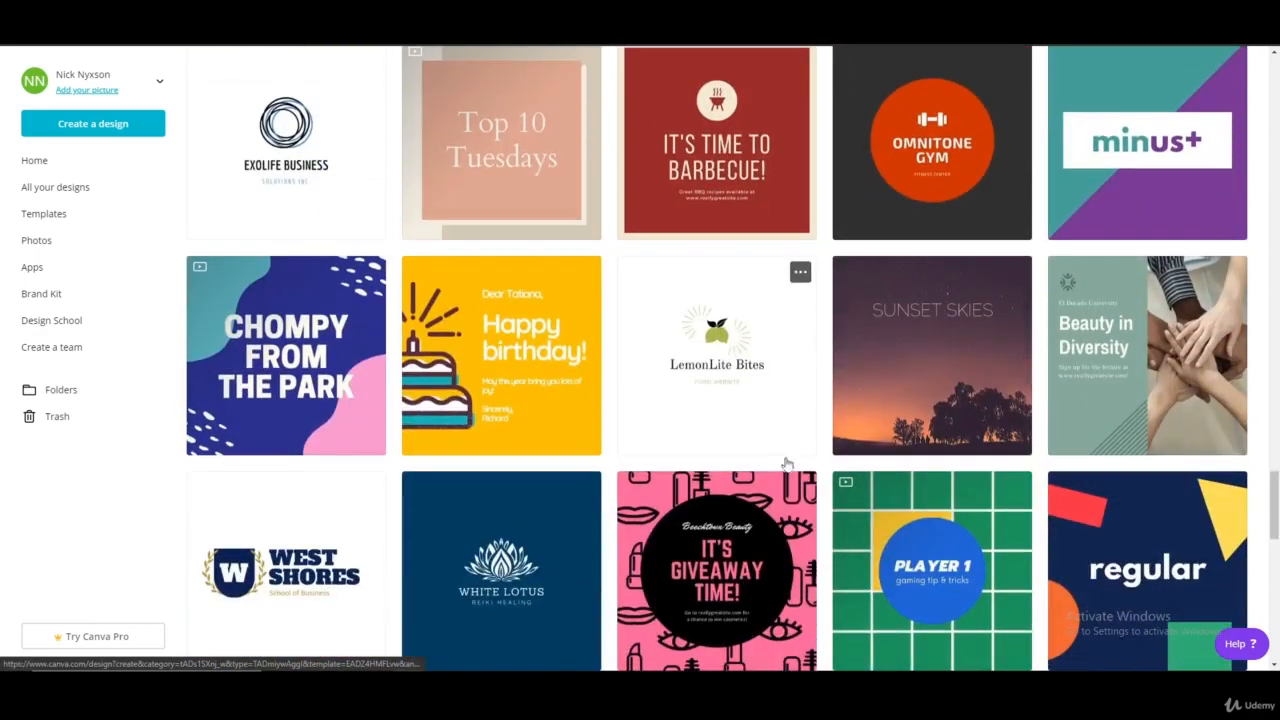
scroll(830, 517, up, 20)
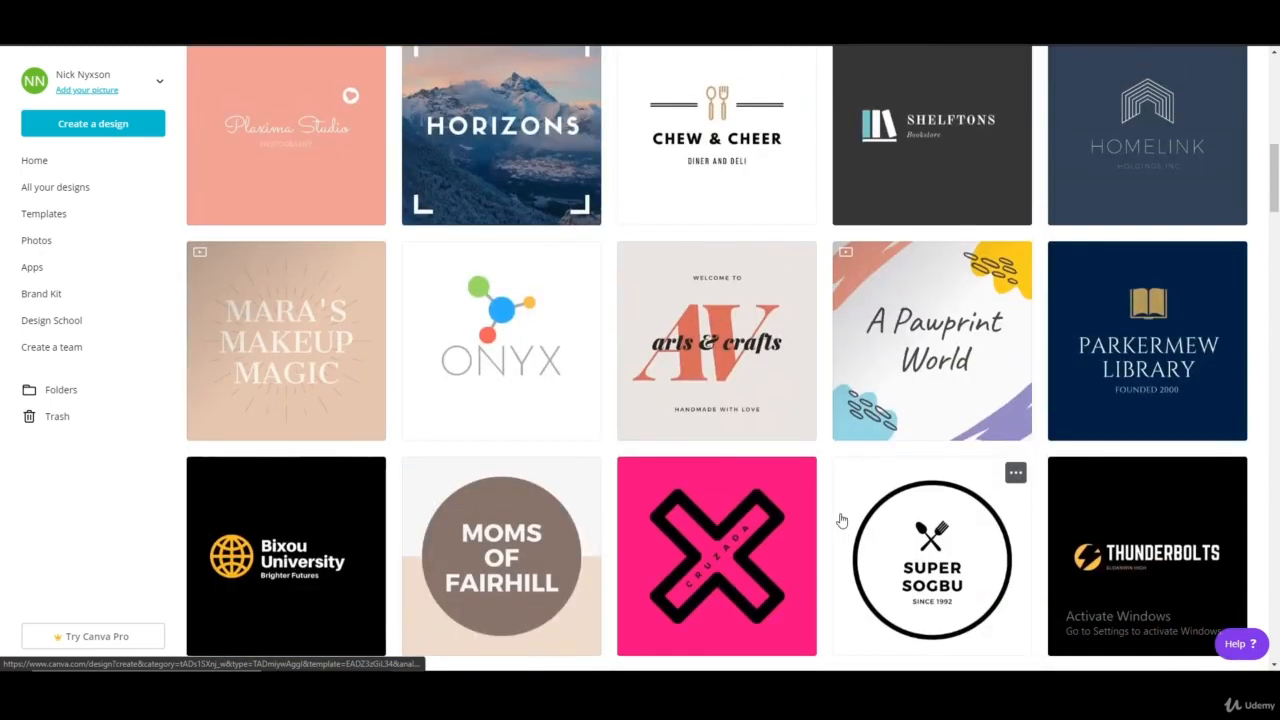
scroll(842, 520, down, 2)
scroll(845, 515, up, 1)
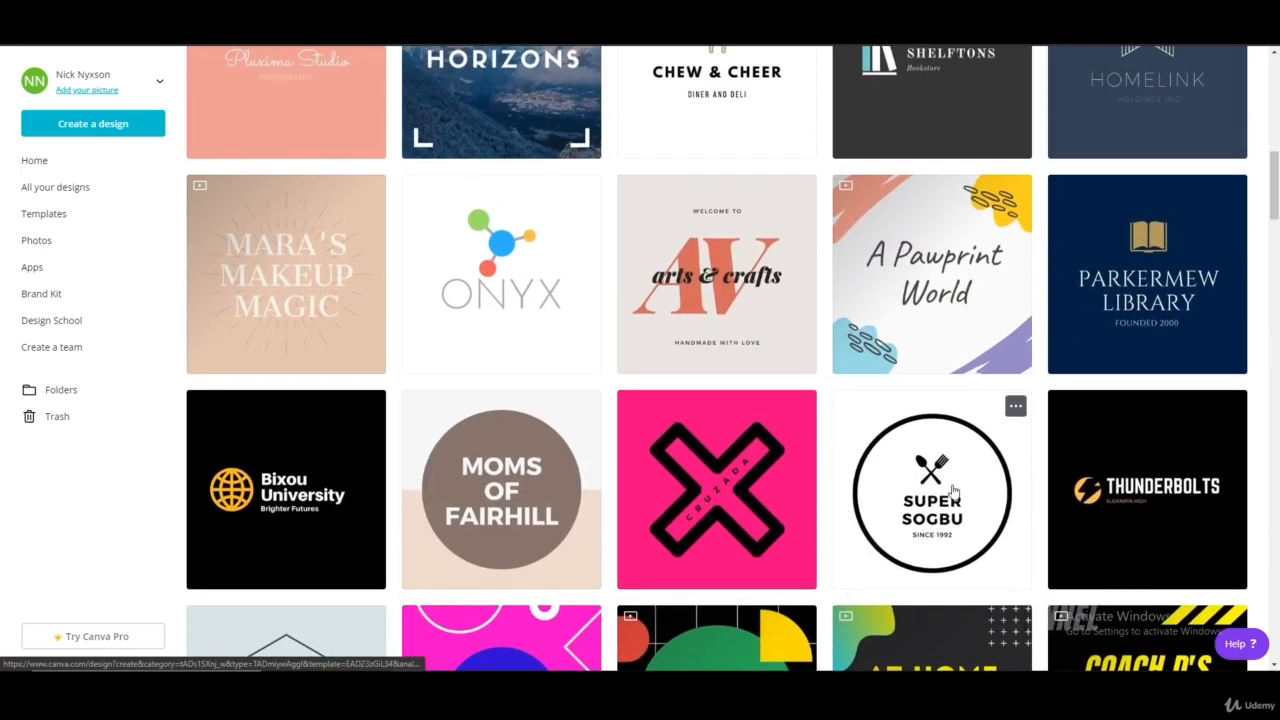
click(953, 492)
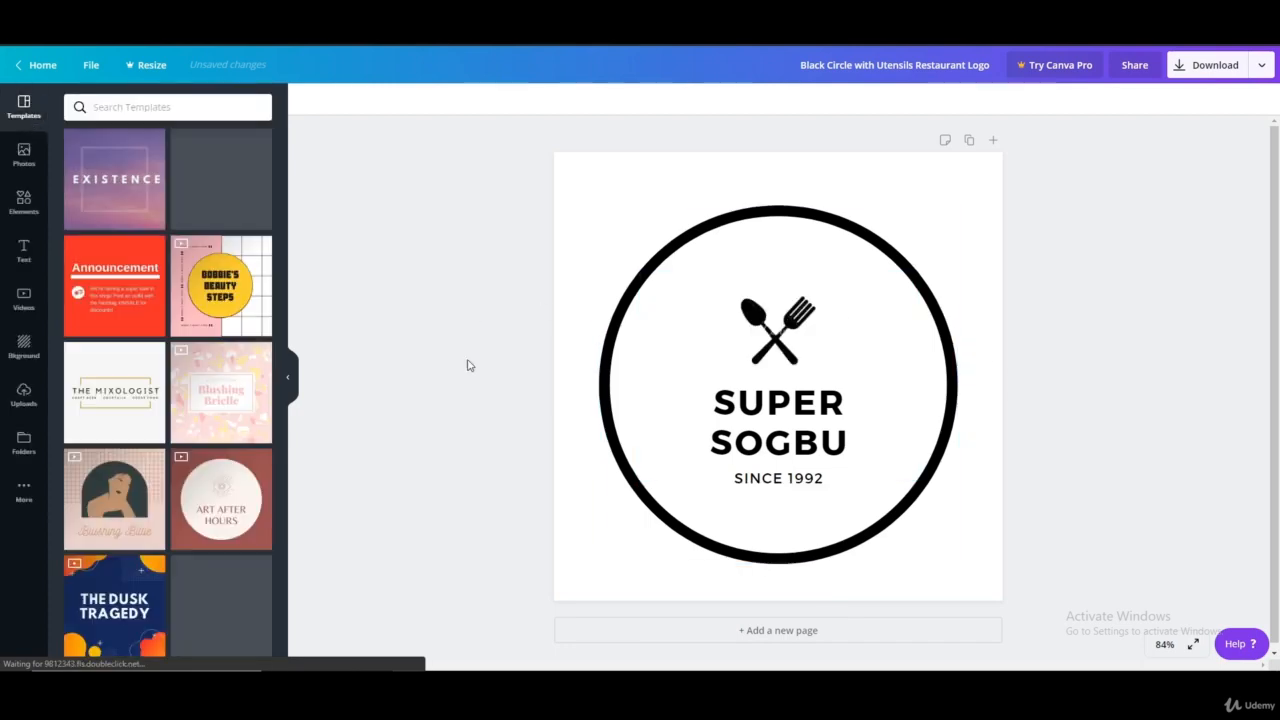
Replace the "SUPER SOGBU" title with the channel owner's full name in capitals, split over two lines
click(713, 400)
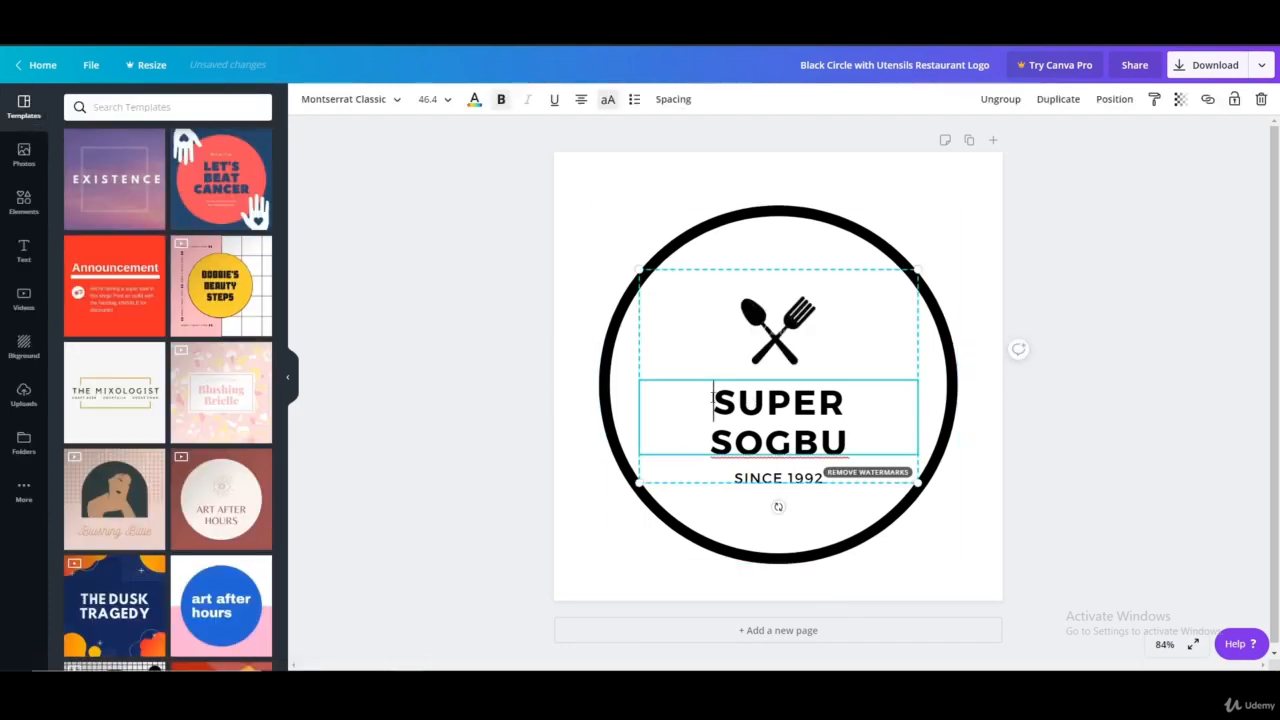
drag(713, 400, 852, 403)
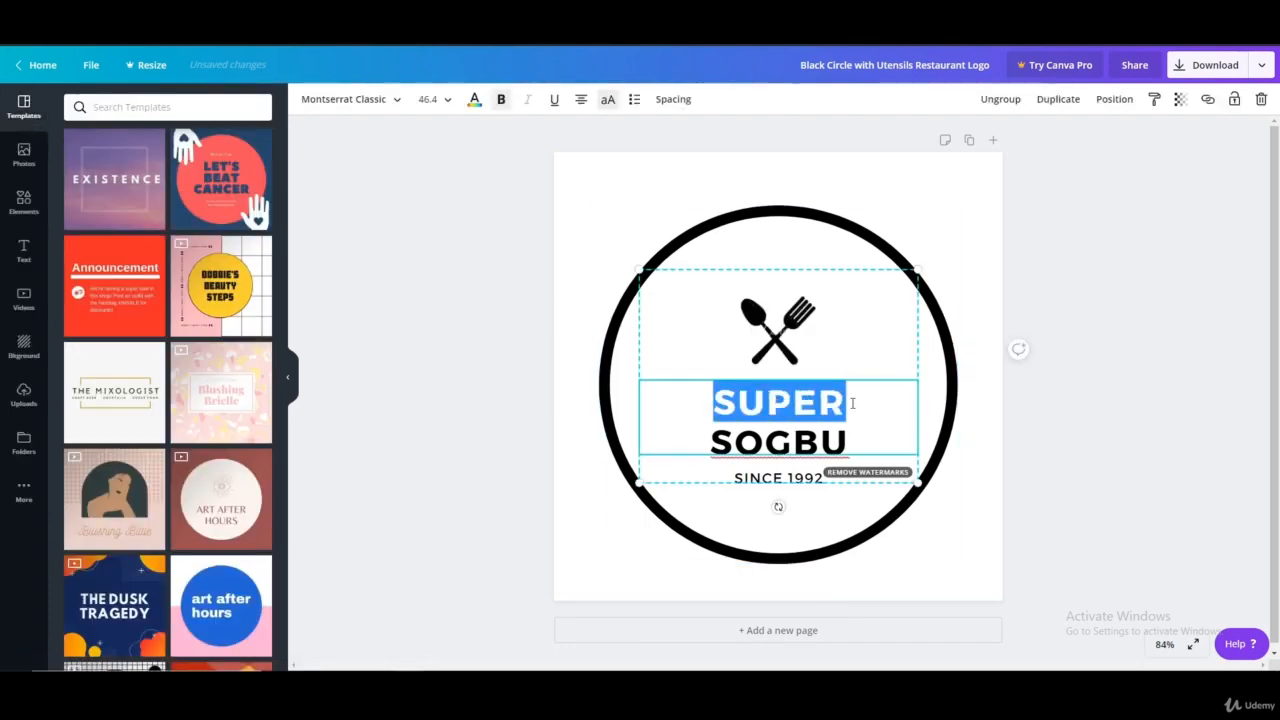
text(NICK)
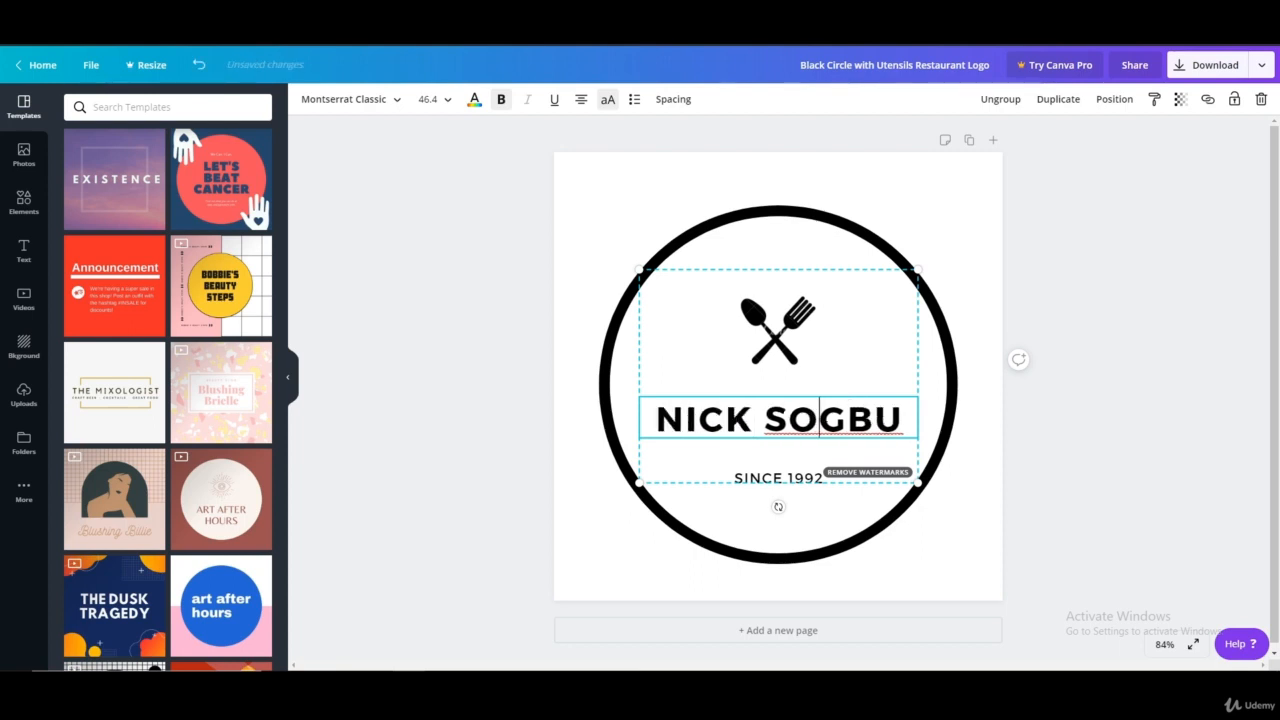
double_click(820, 418)
text(NYXSON)
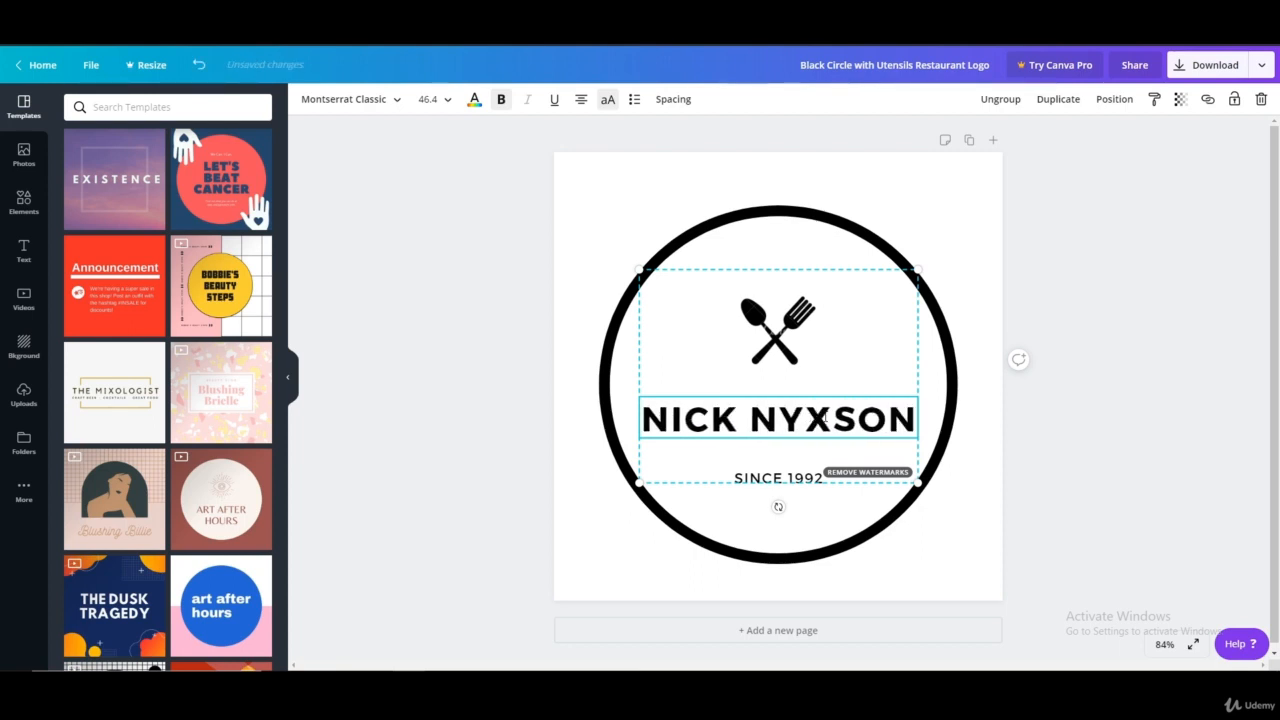
click(740, 418)
key(Return)
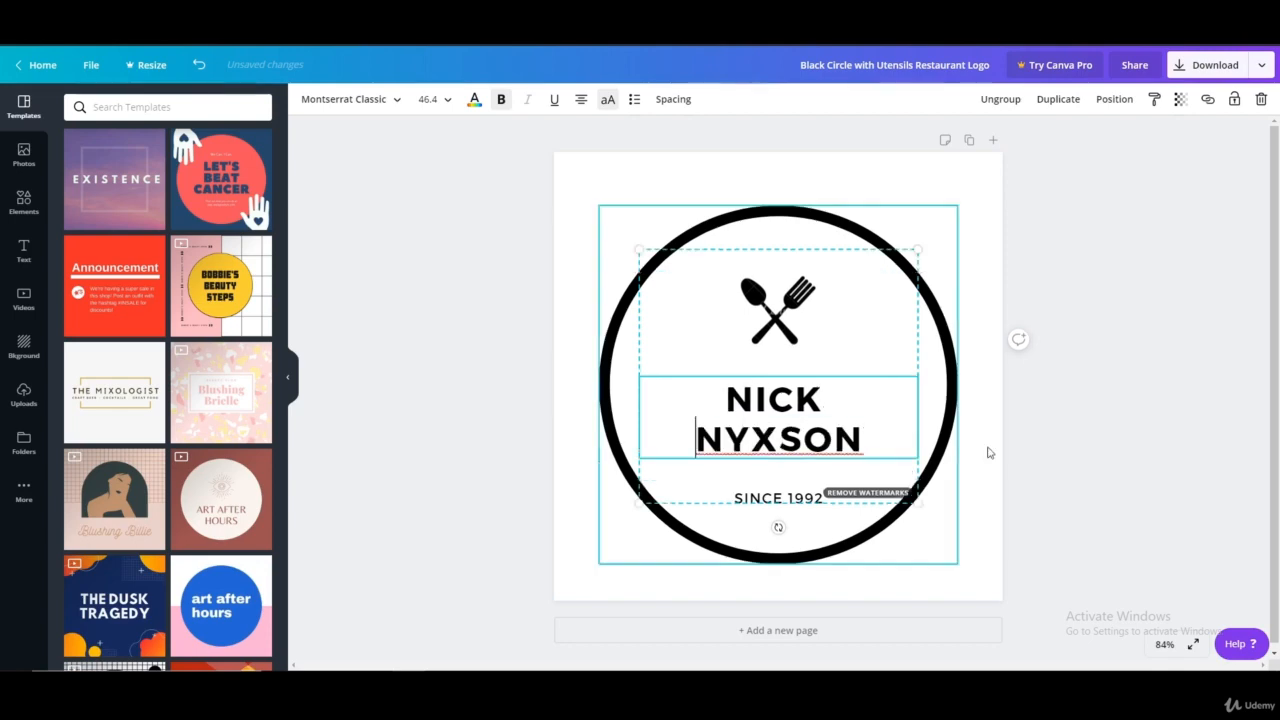
click(1130, 425)
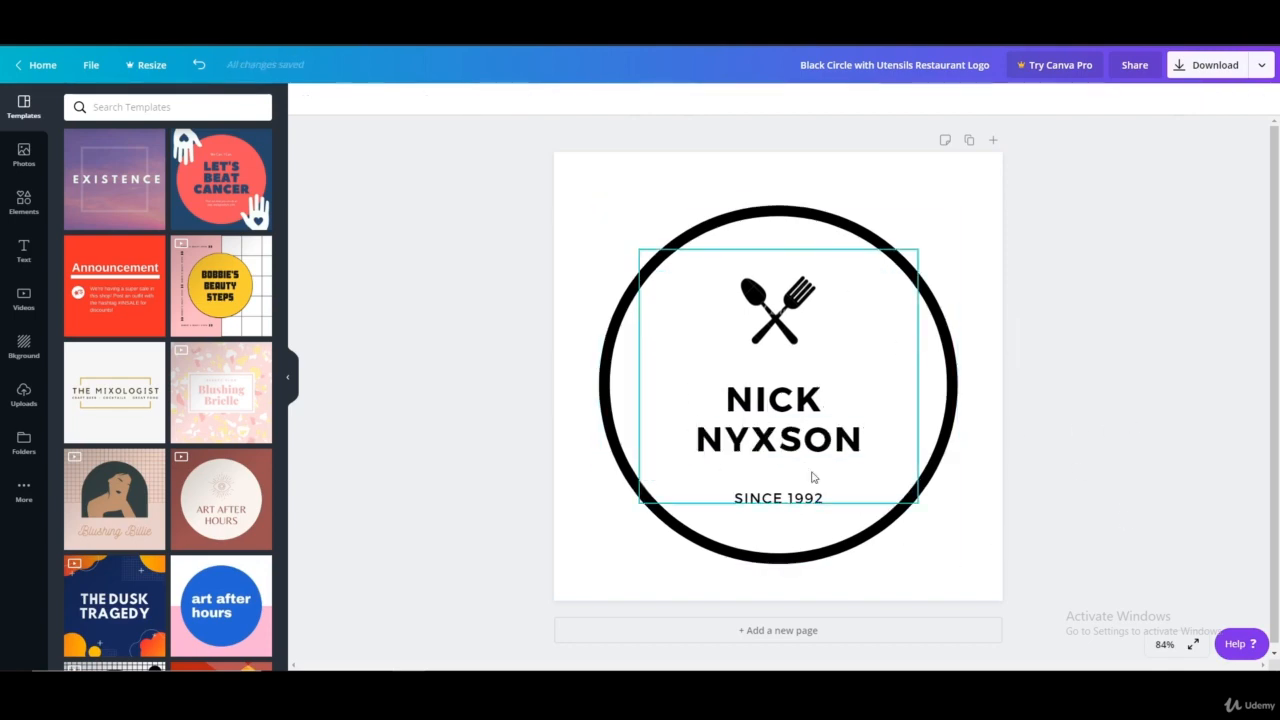
Delete the crossed spoon and fork graphic above the name in the circle
click(794, 502)
click(788, 308)
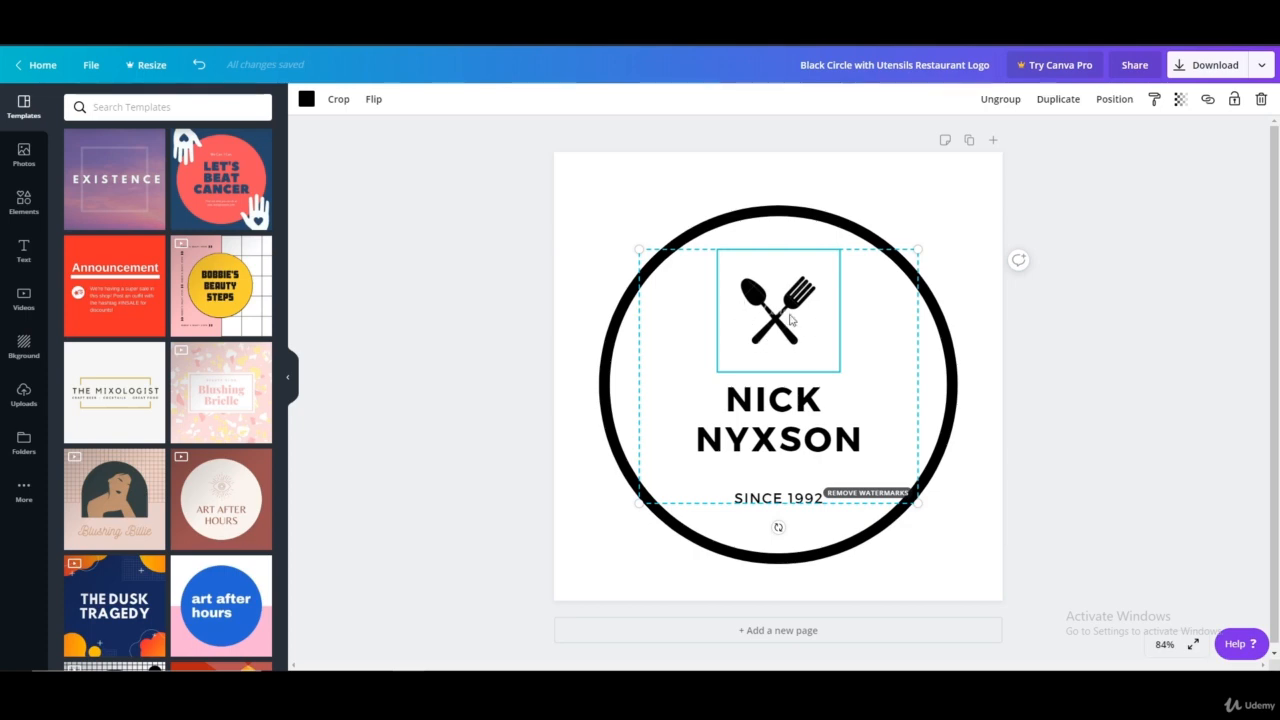
key(Delete)
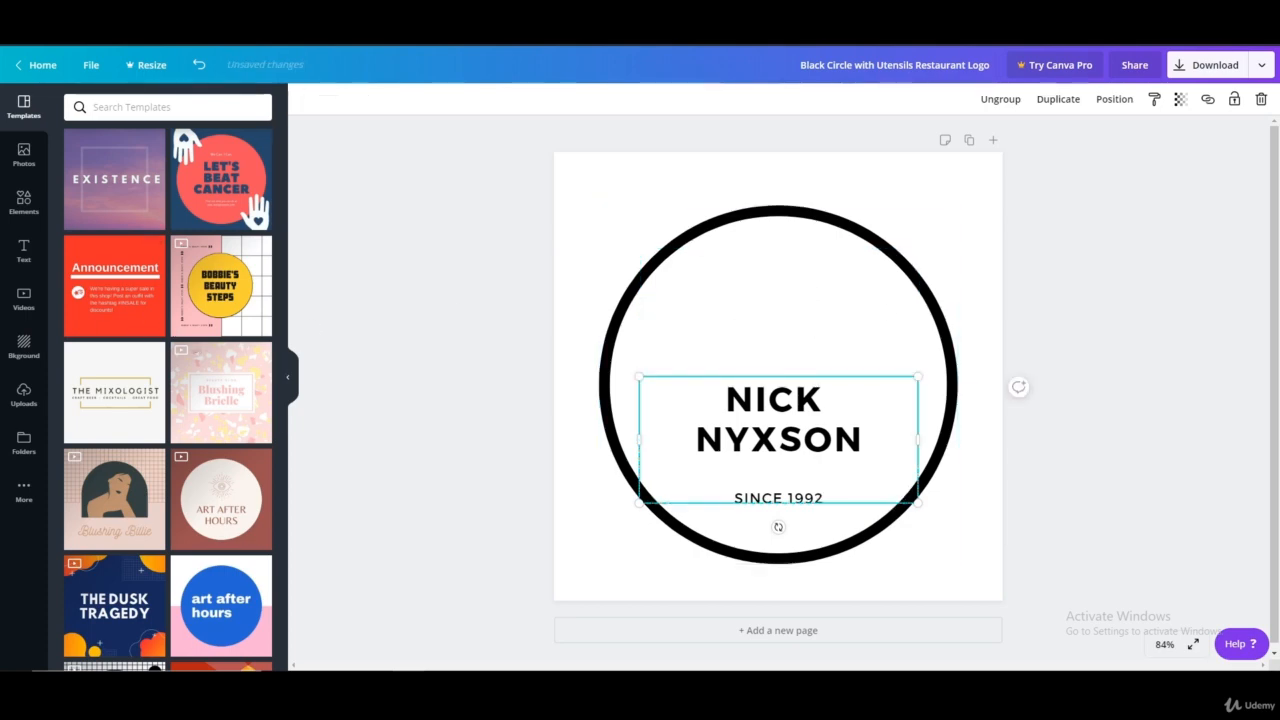
Add the recently used purple Twitch logo element, shrunk to fit above the name inside the circle
click(23, 202)
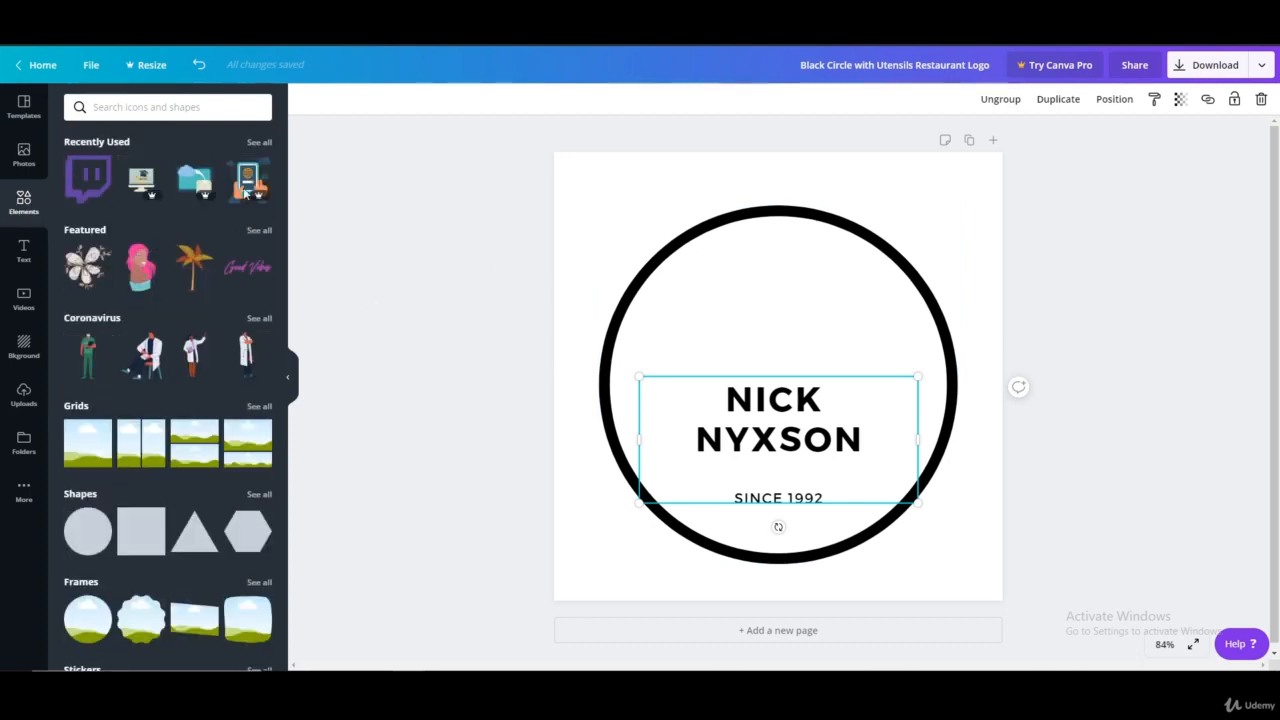
click(88, 180)
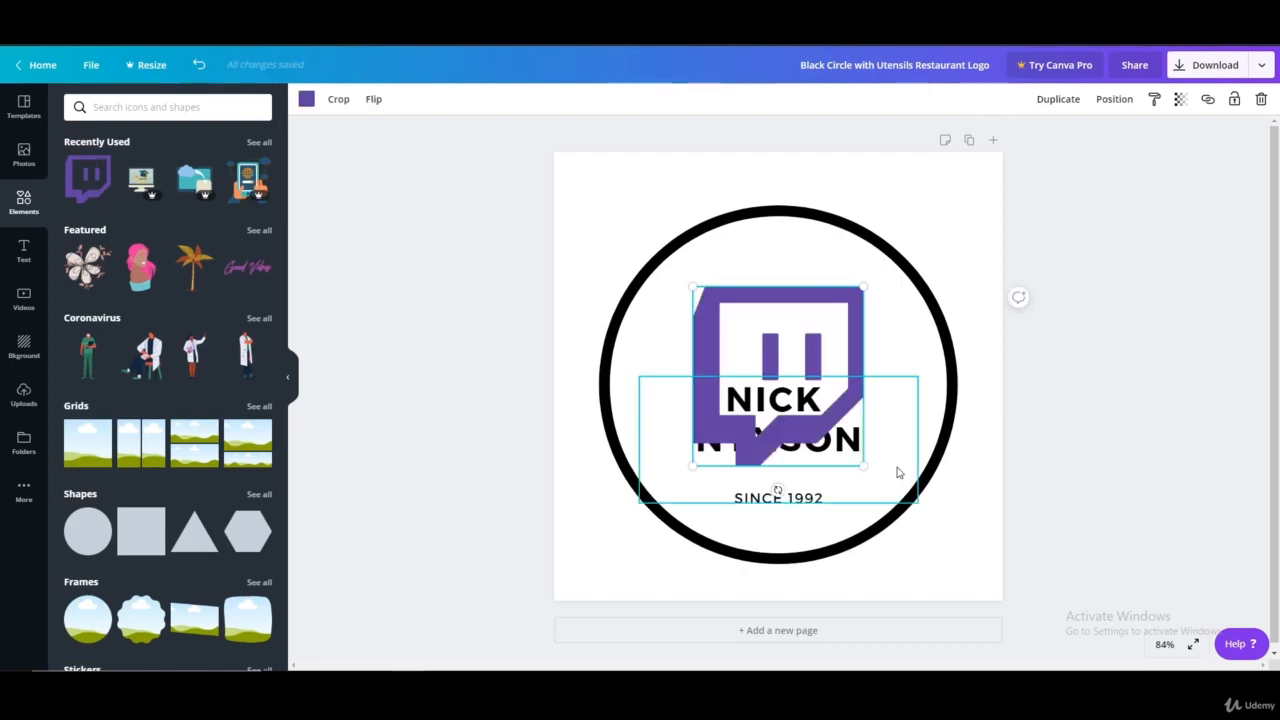
drag(864, 462, 774, 315)
click(1134, 342)
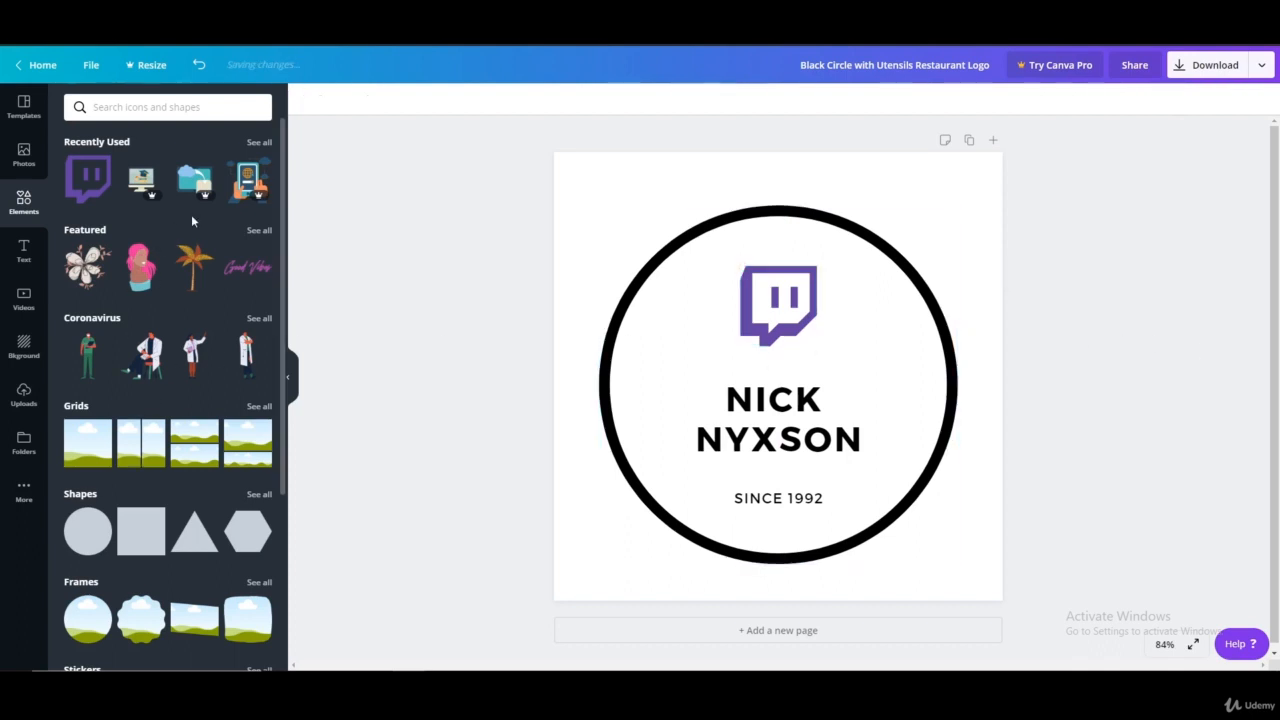
Replace the Twitch logo with the first uploaded image, the blue and purple N logo
click(23, 395)
scroll(223, 323, down, 3)
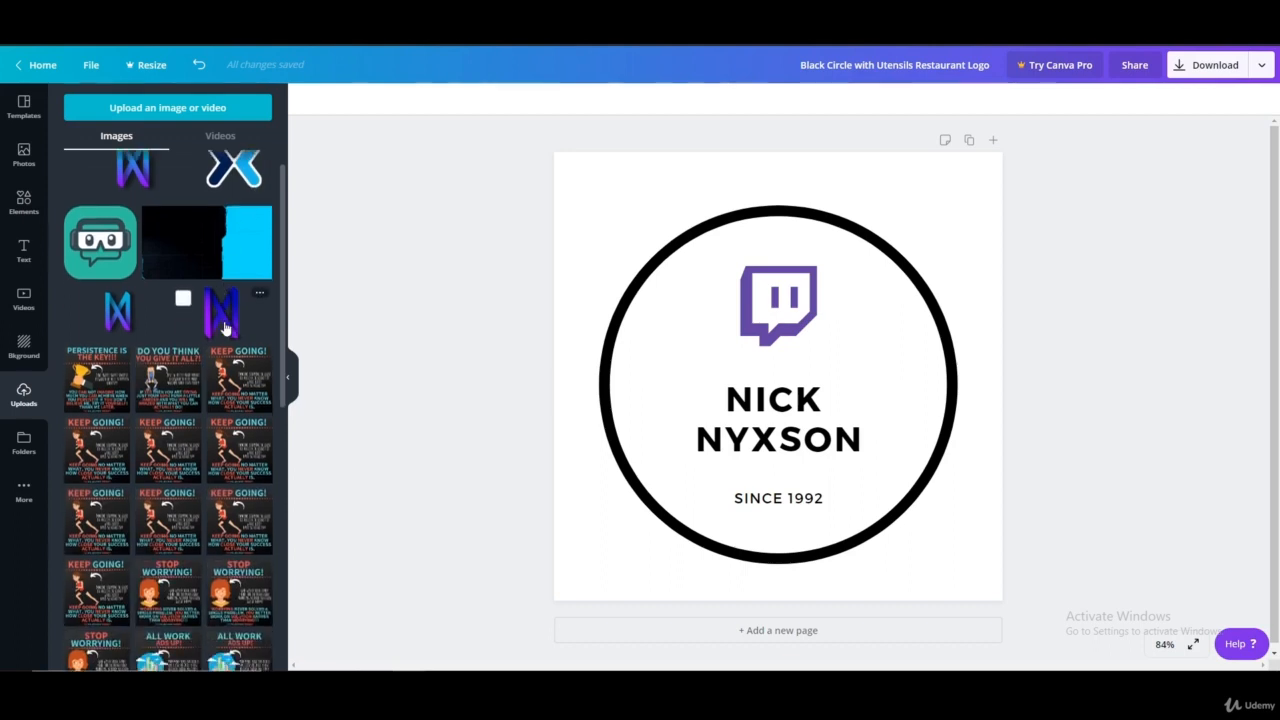
scroll(228, 334, up, 3)
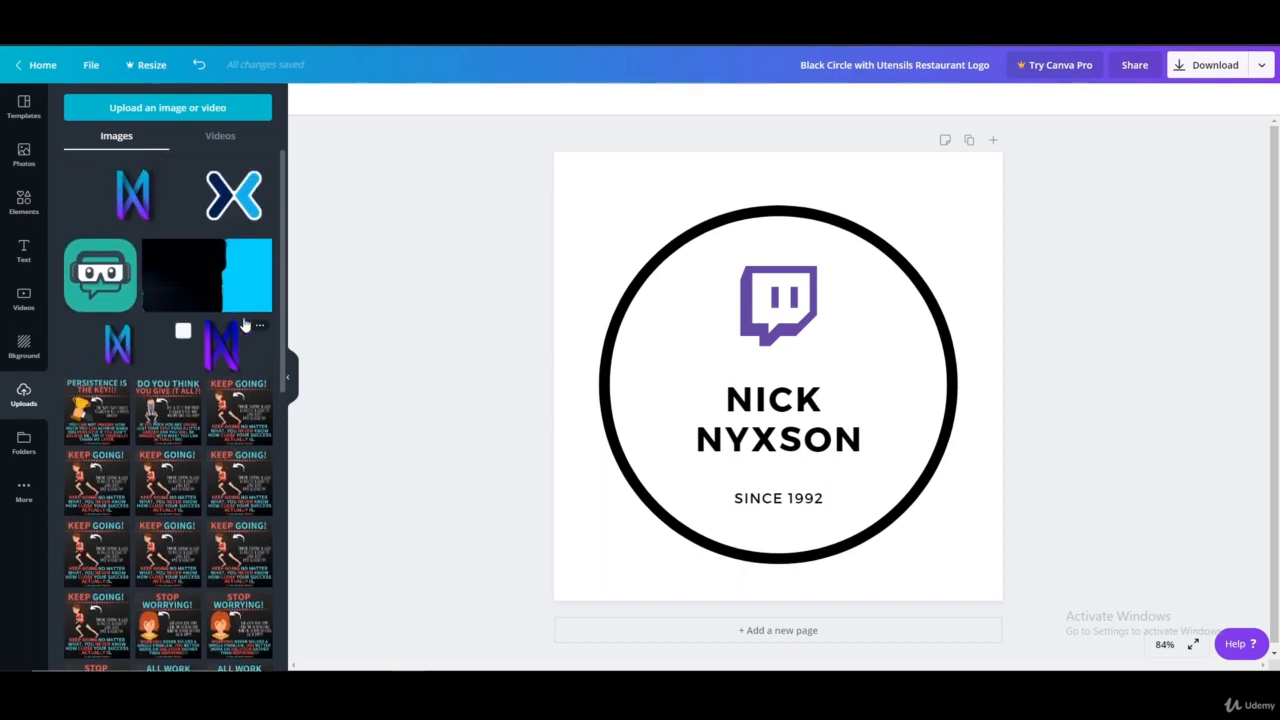
click(133, 196)
click(768, 289)
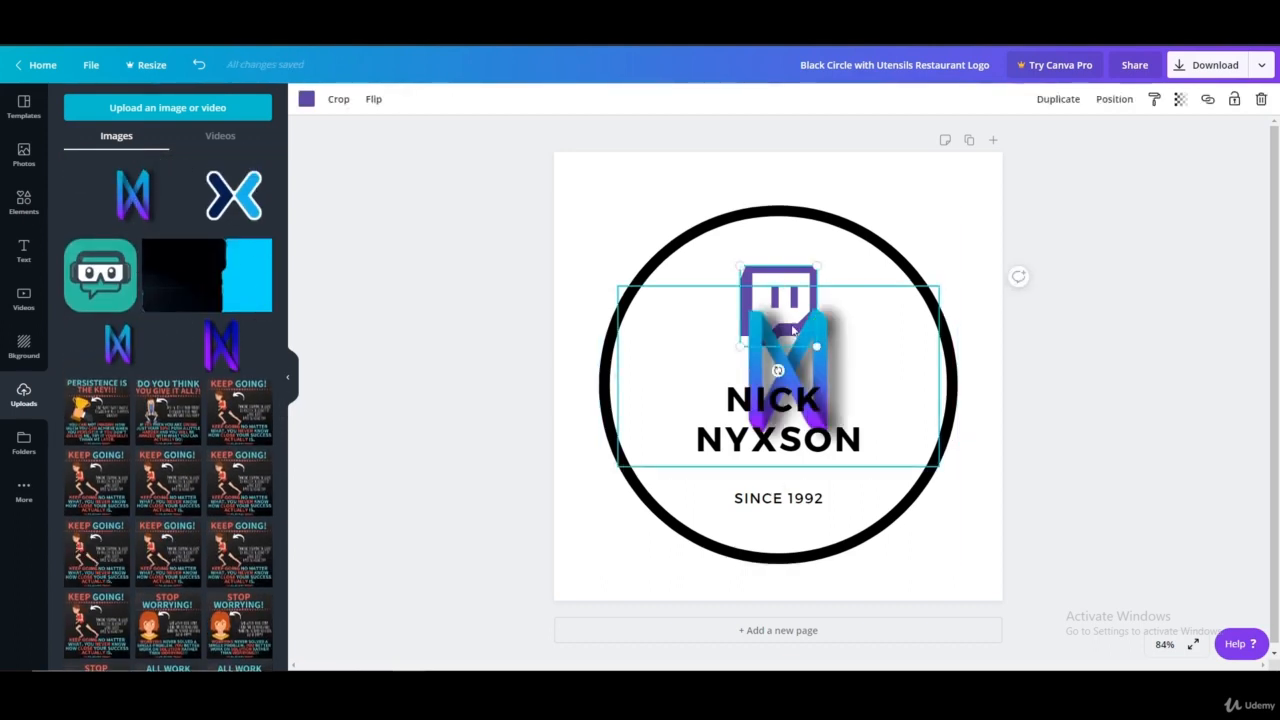
key(Delete)
Shrink the blue and purple N logo and centre it above the name inside the circle
drag(816, 369, 791, 269)
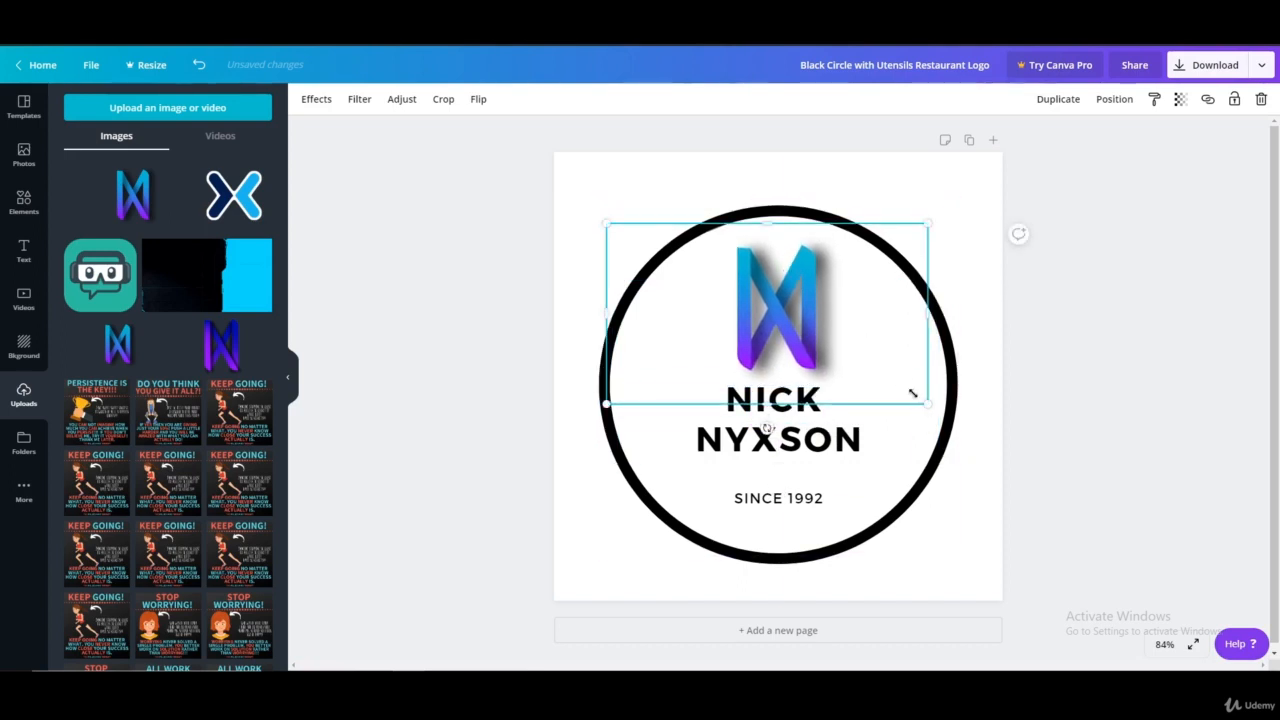
drag(912, 393, 852, 361)
drag(769, 303, 809, 313)
click(1190, 319)
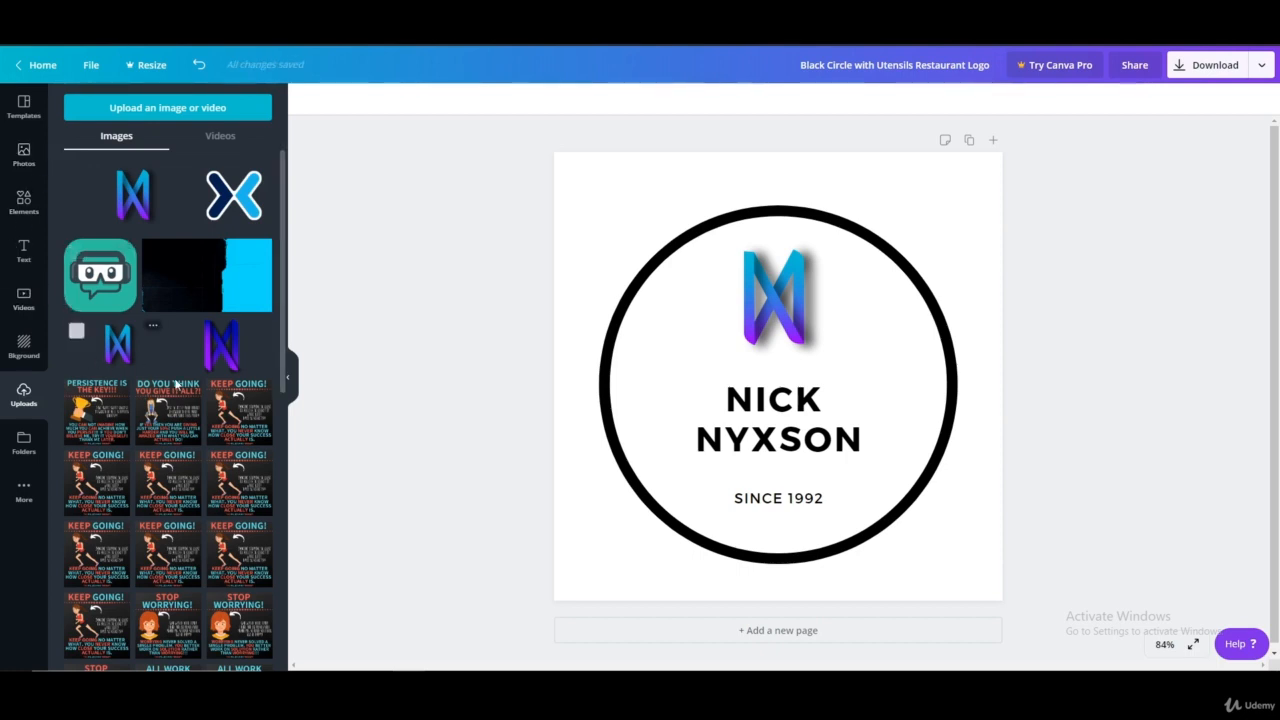
Delete the two-line name text from the circle, keeping "SINCE 1992"
click(28, 203)
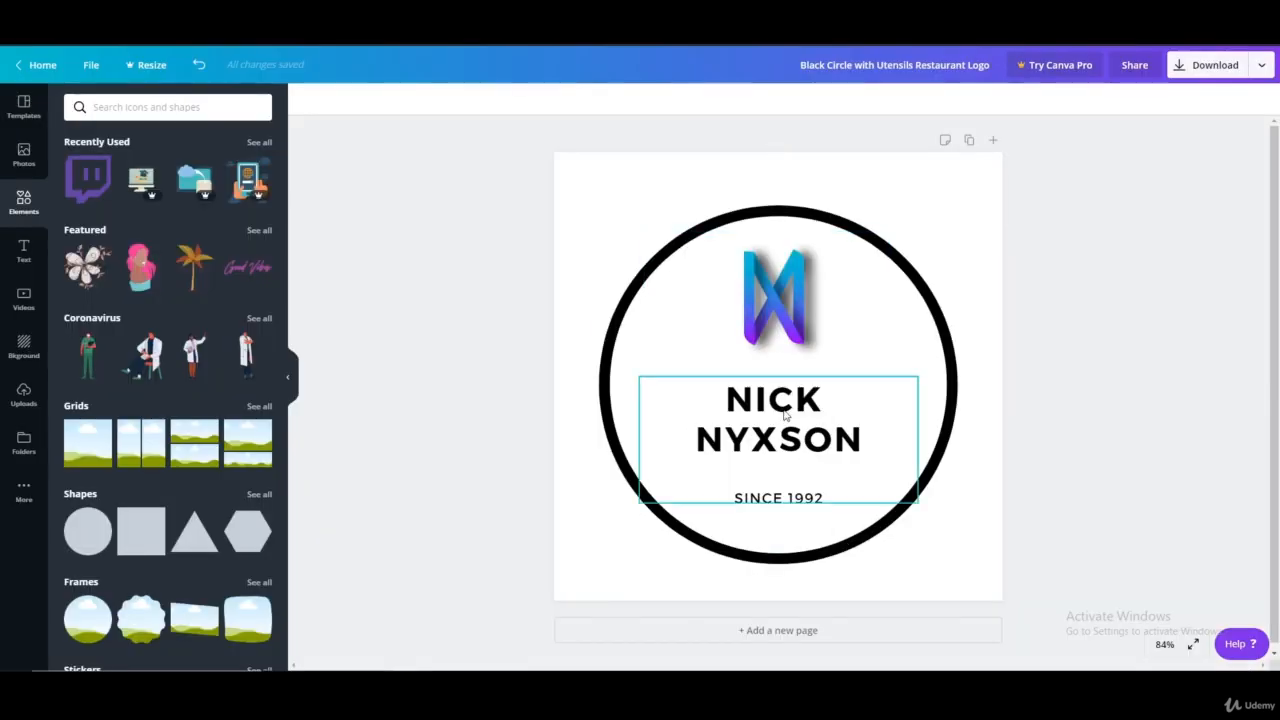
click(790, 425)
key(Delete)
Enlarge the blue and purple N logo and centre it in the circle above "SINCE 1992"
click(810, 325)
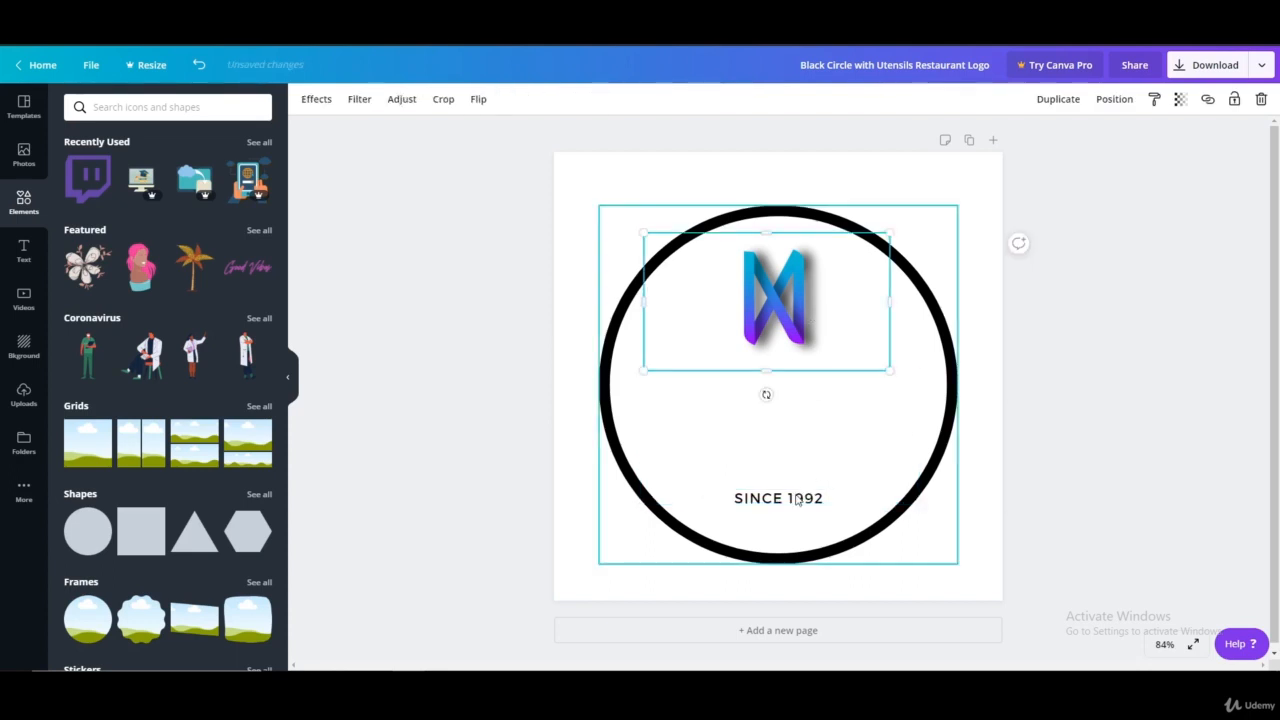
drag(886, 366, 966, 446)
drag(816, 360, 772, 407)
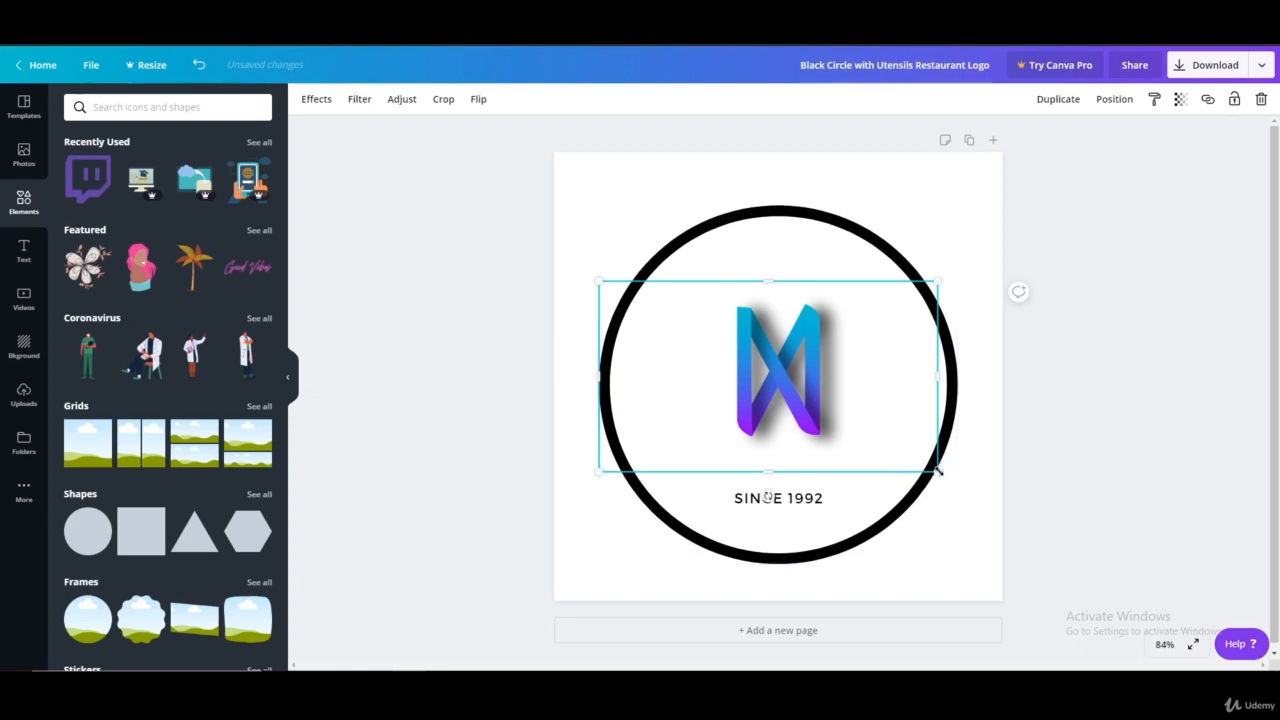
drag(937, 469, 1063, 580)
drag(902, 458, 829, 423)
click(1150, 377)
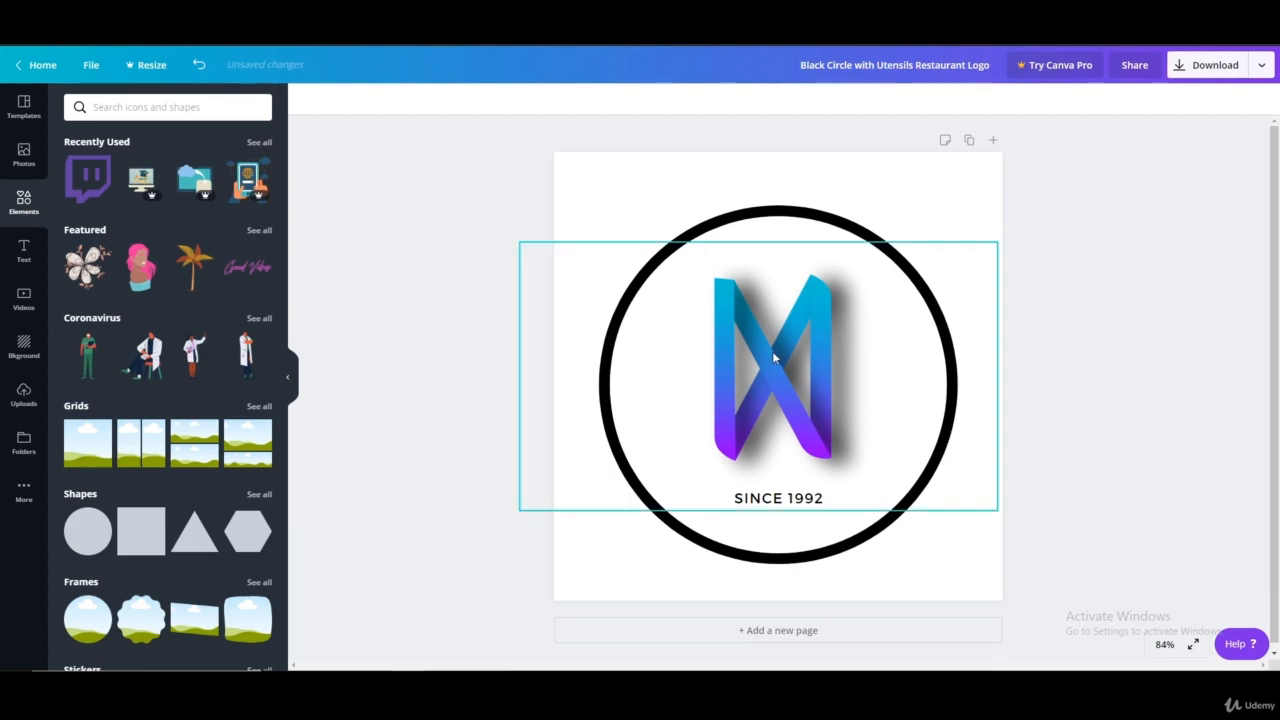
Replace the blue and purple logo with a new heading that reads "N"
click(788, 398)
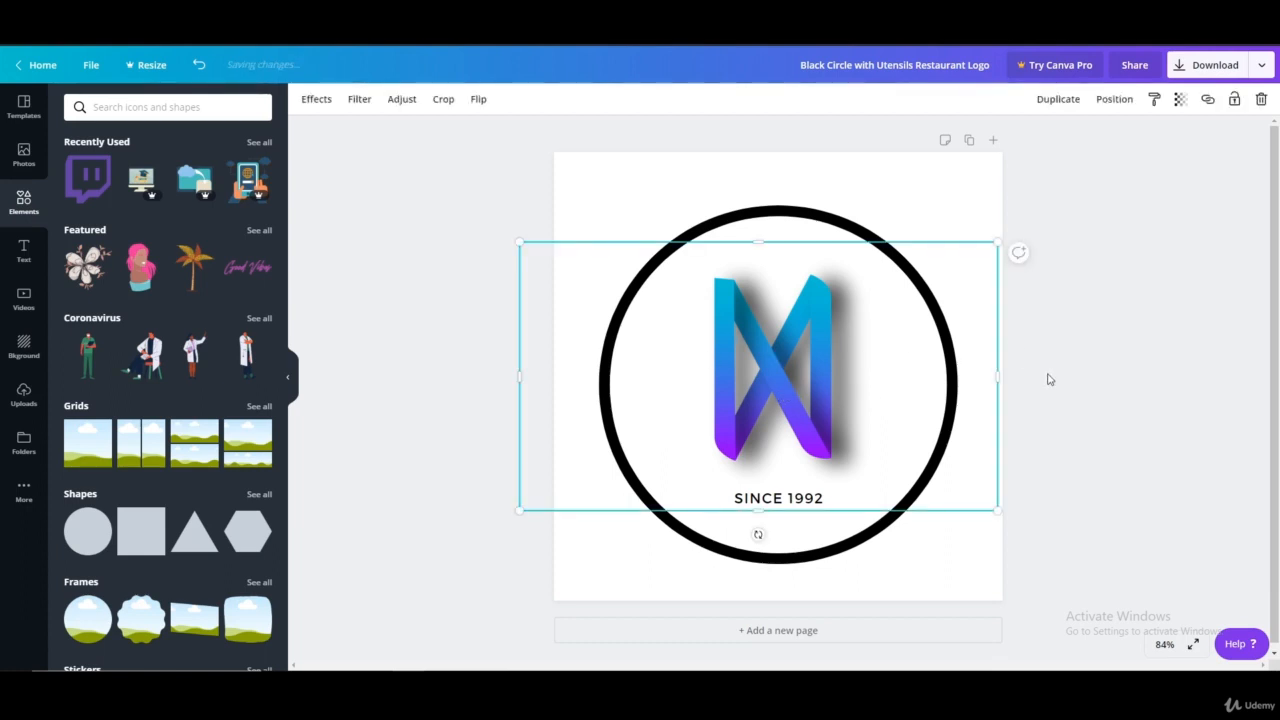
key(Delete)
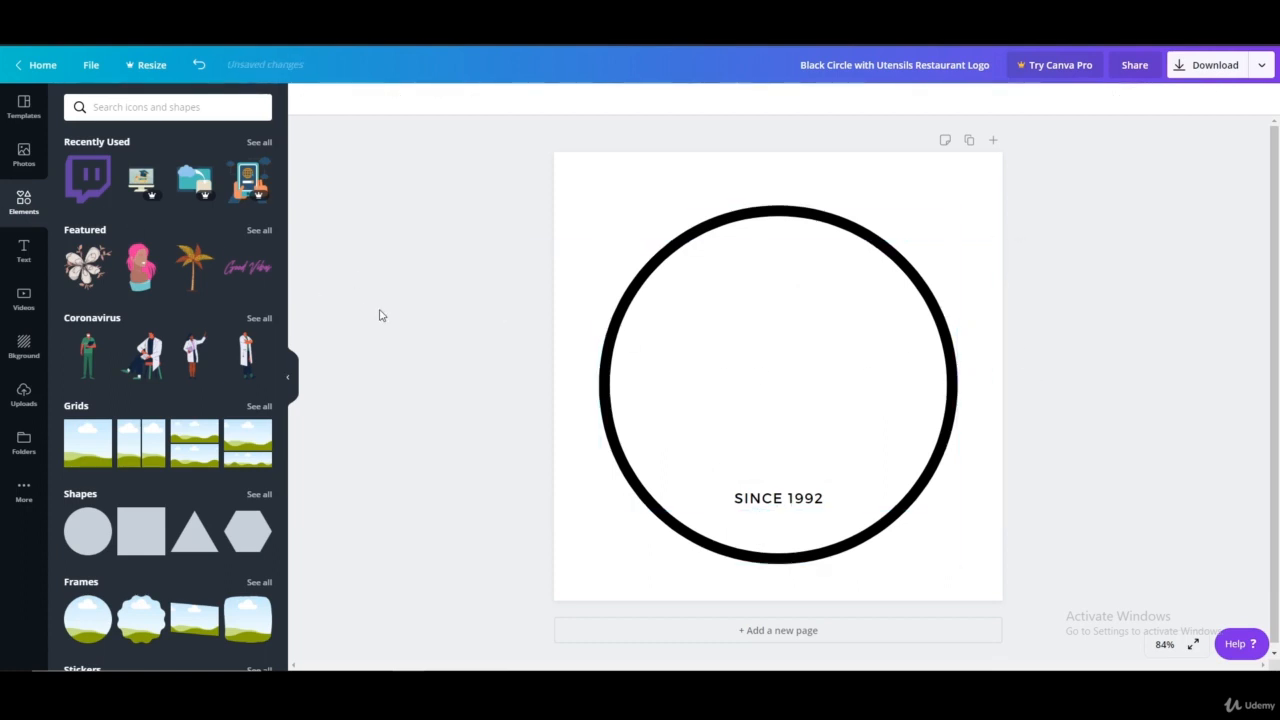
click(22, 252)
click(142, 170)
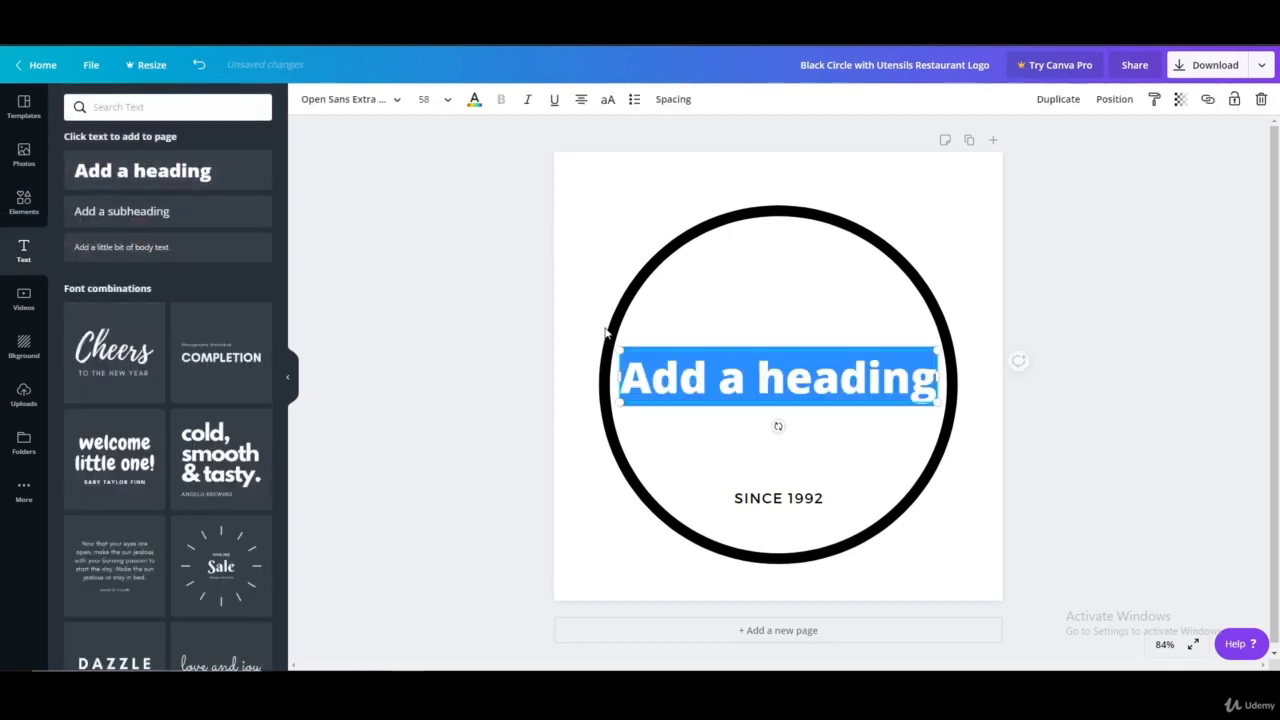
text(N)
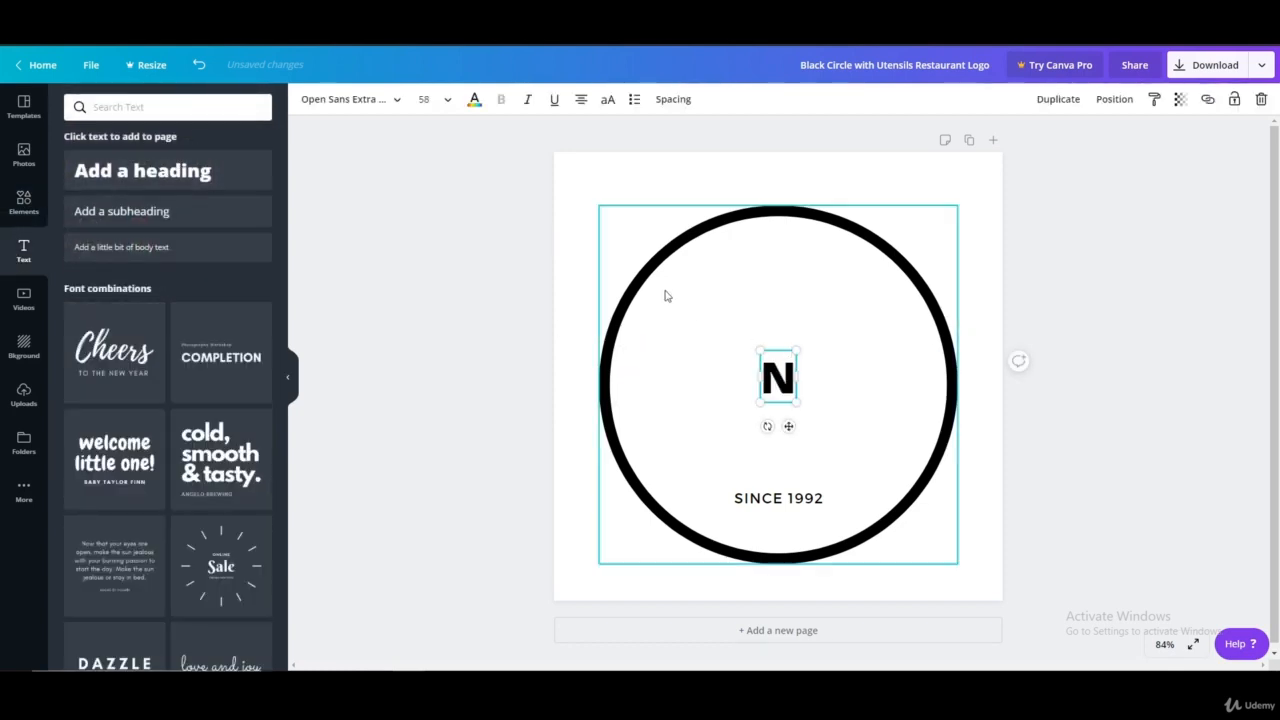
Set the "N" heading's font size to 144 and scale it up to about 308
key(ctrl+a)
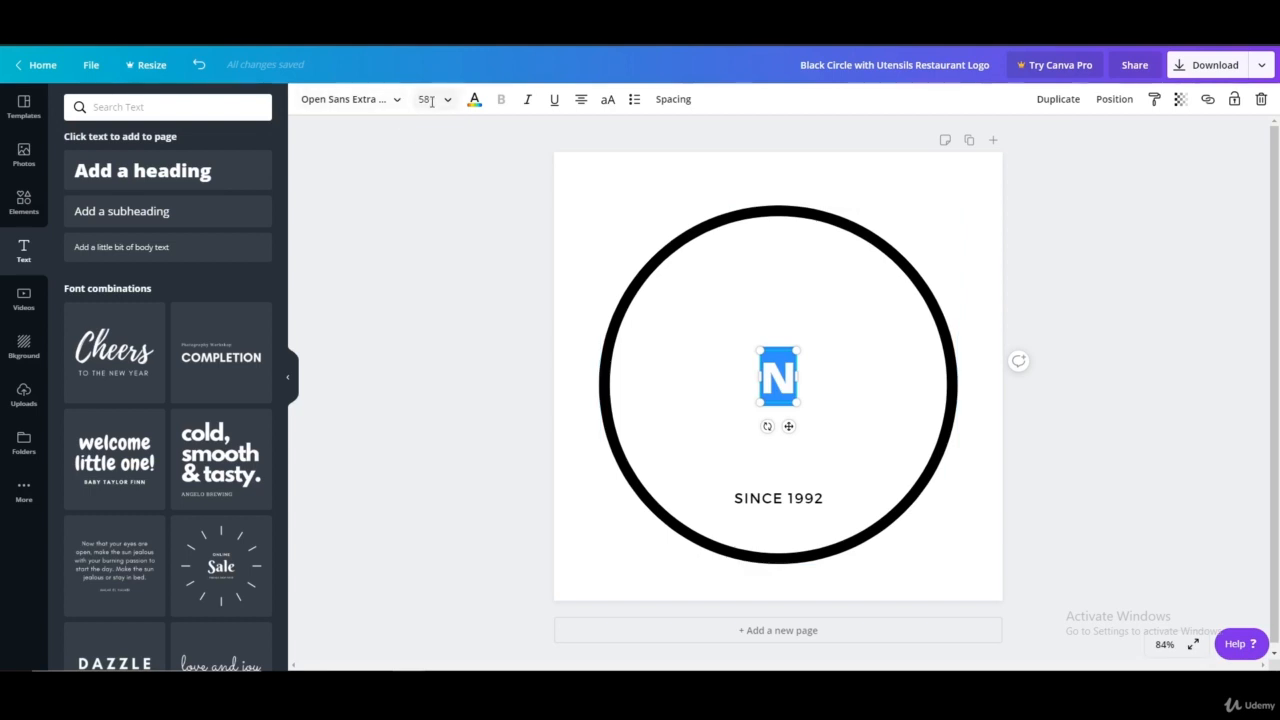
click(424, 99)
scroll(484, 436, down, 3)
click(429, 478)
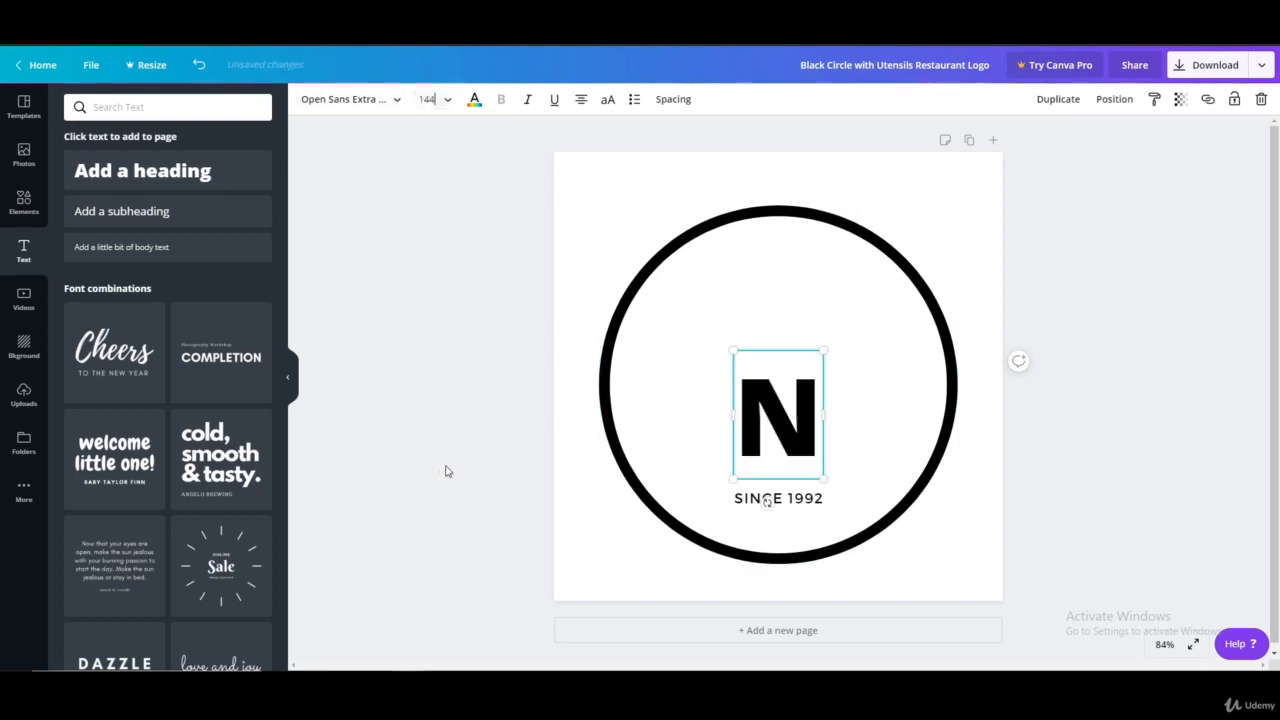
drag(830, 477, 923, 634)
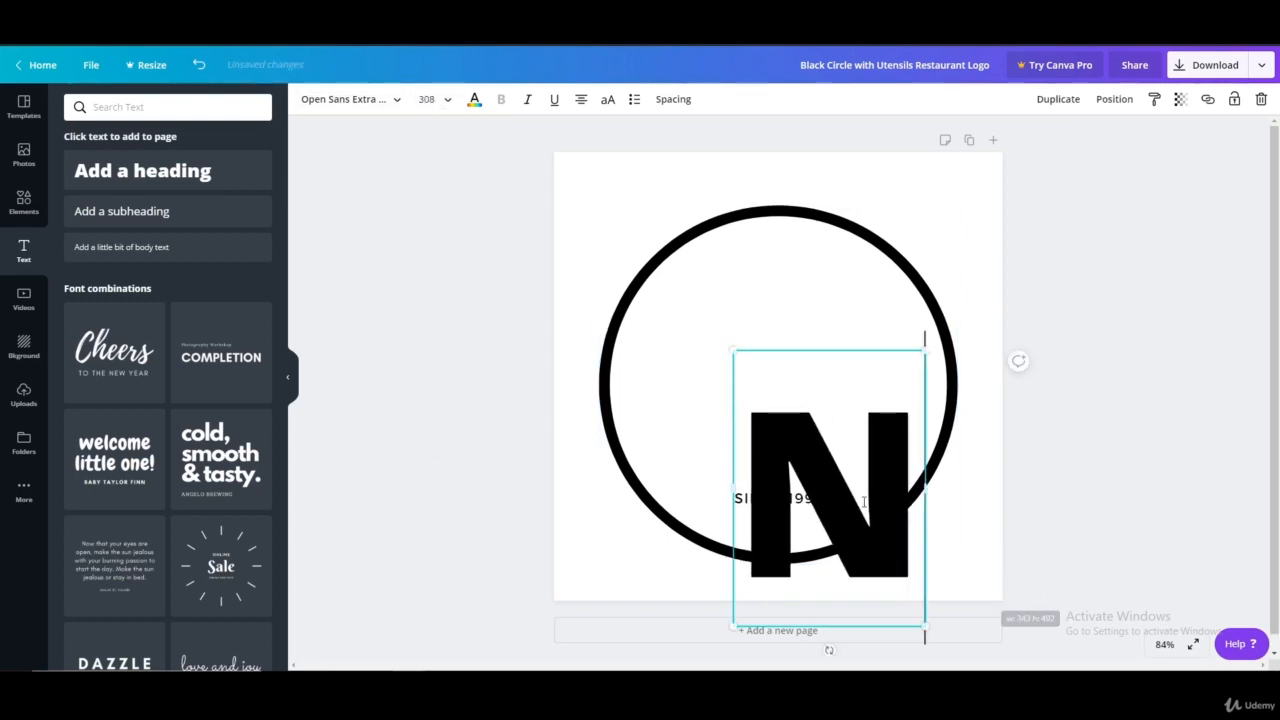
click(1048, 441)
Move the large "N" to the middle of the circle, just above "SINCE 1992"
click(889, 478)
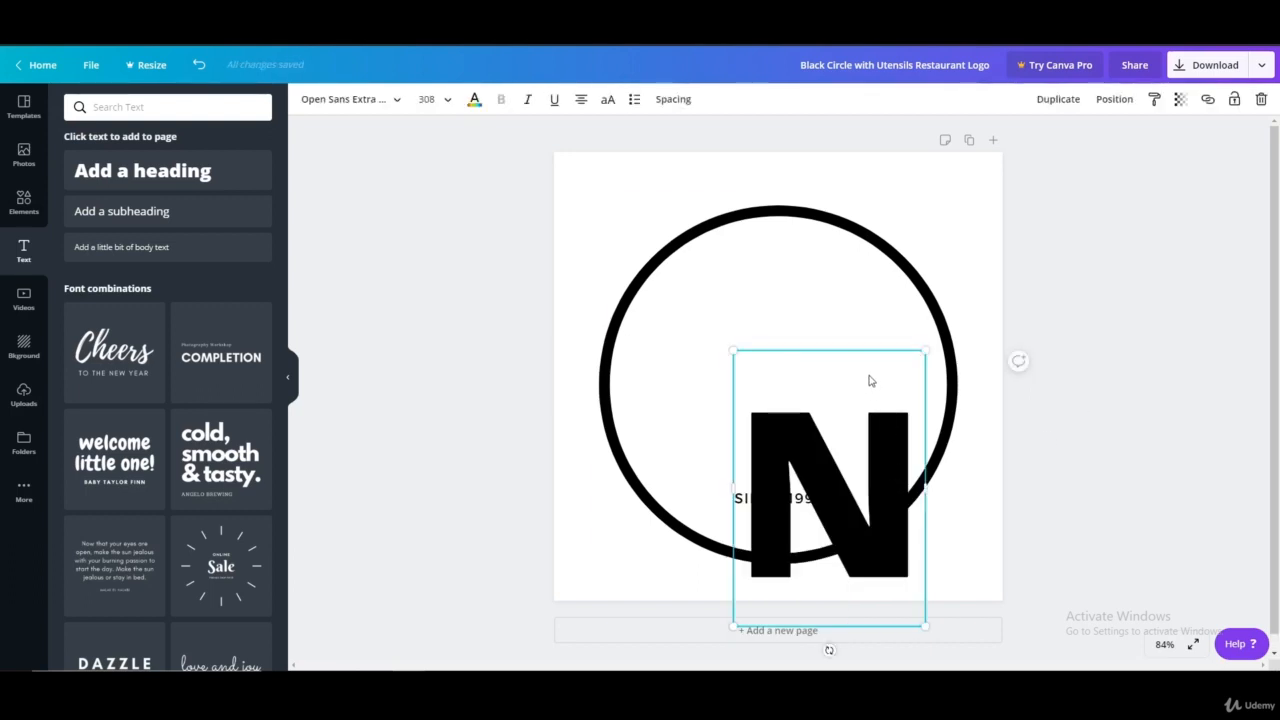
drag(877, 441, 826, 311)
click(1007, 318)
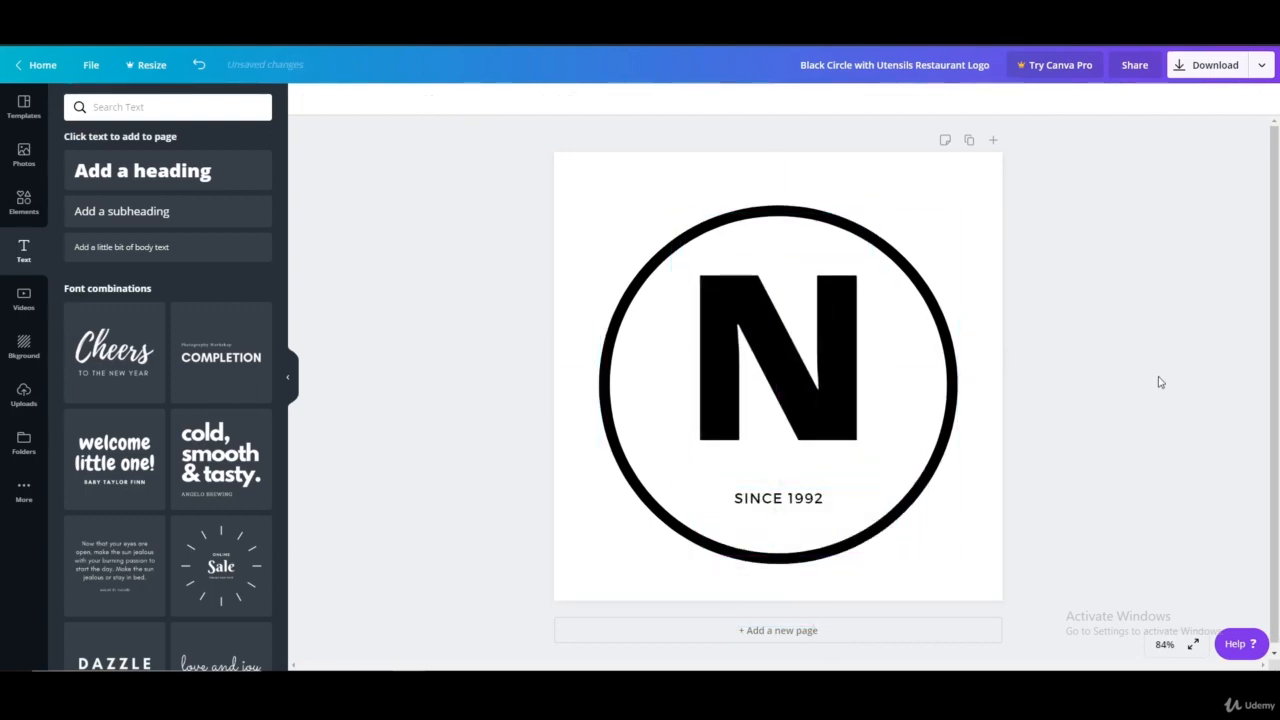
click(799, 371)
drag(798, 370, 806, 392)
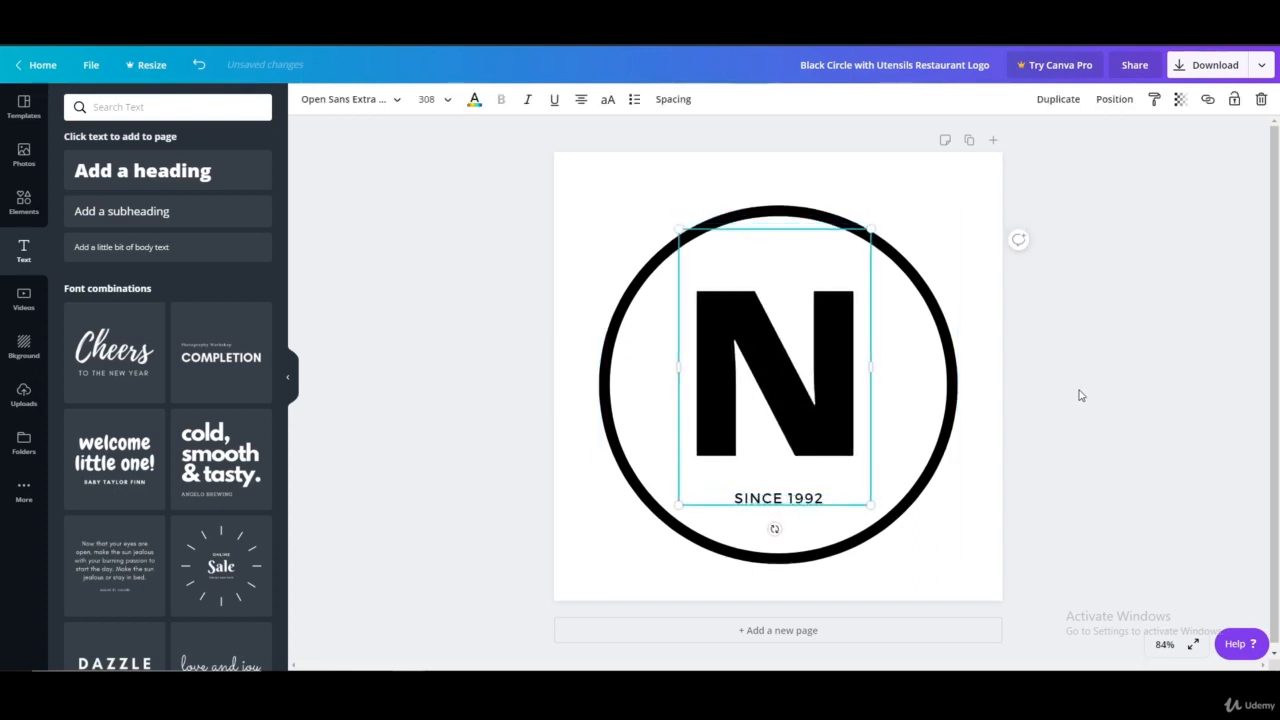
click(1079, 395)
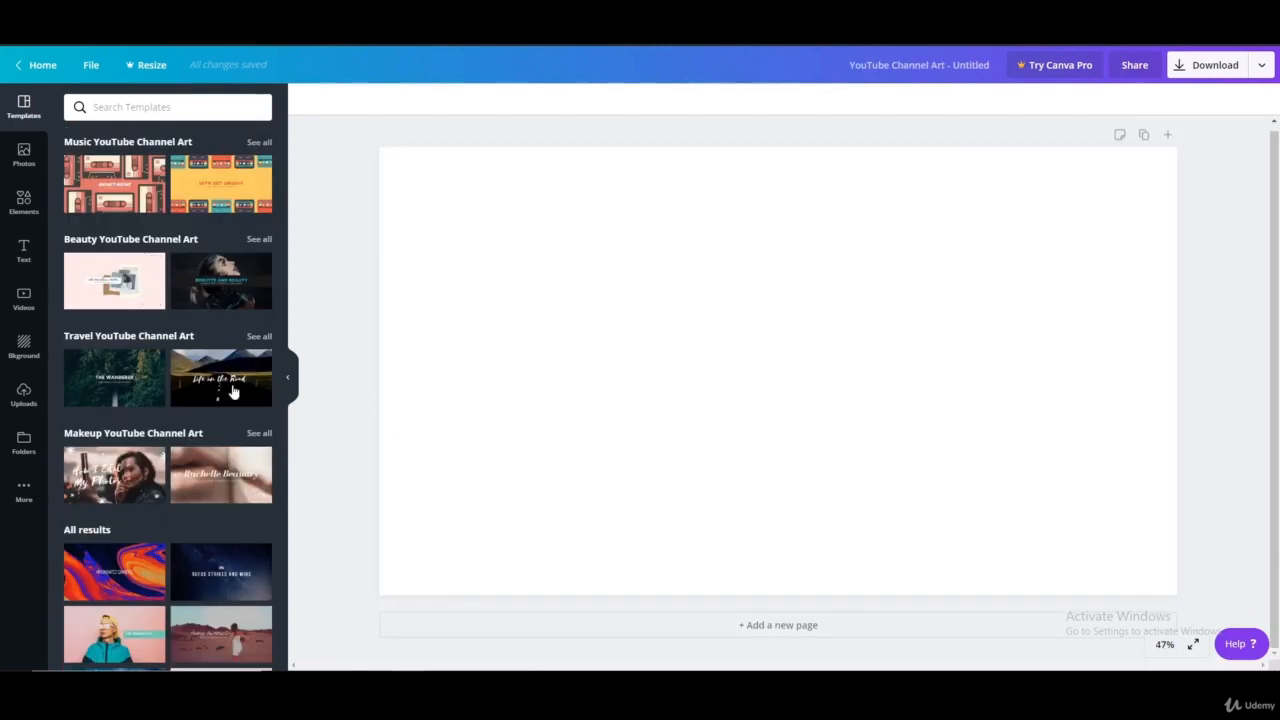
Apply the orange travel template titled "TRAVELS THE WORLD" to the untitled YouTube Channel Art design
scroll(232, 390, down, 3)
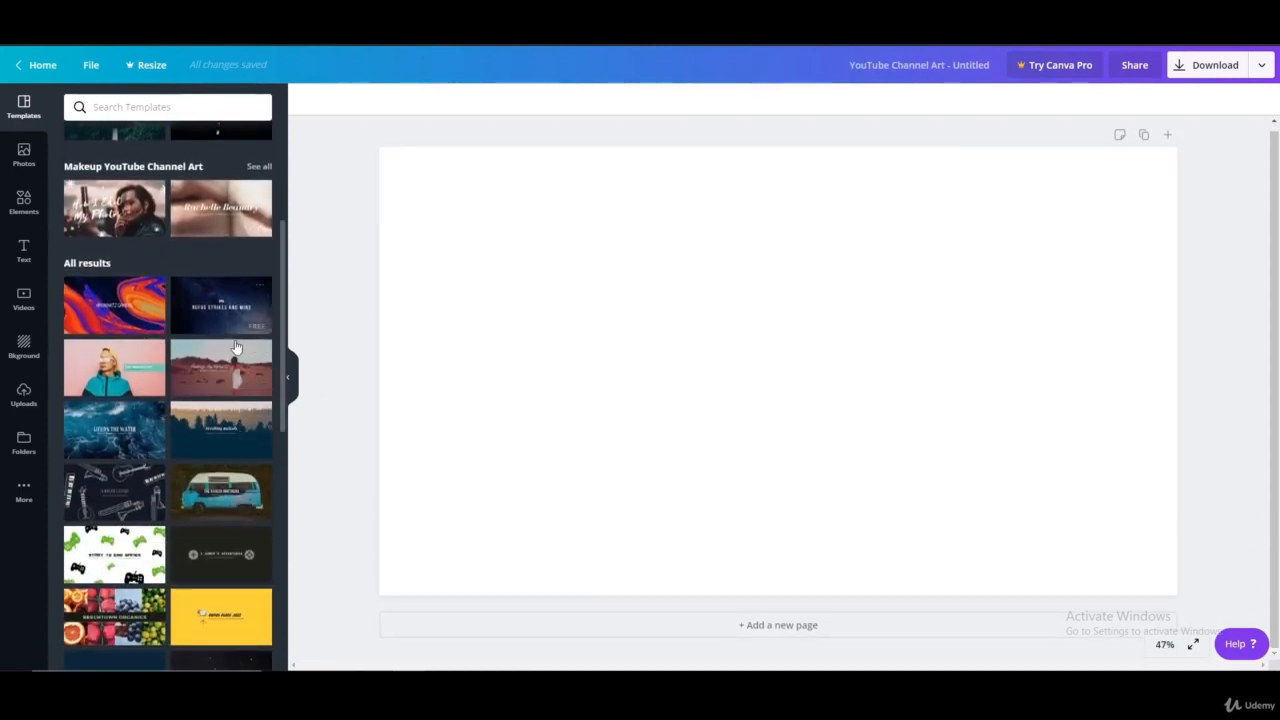
scroll(236, 347, down, 2)
scroll(189, 449, down, 2)
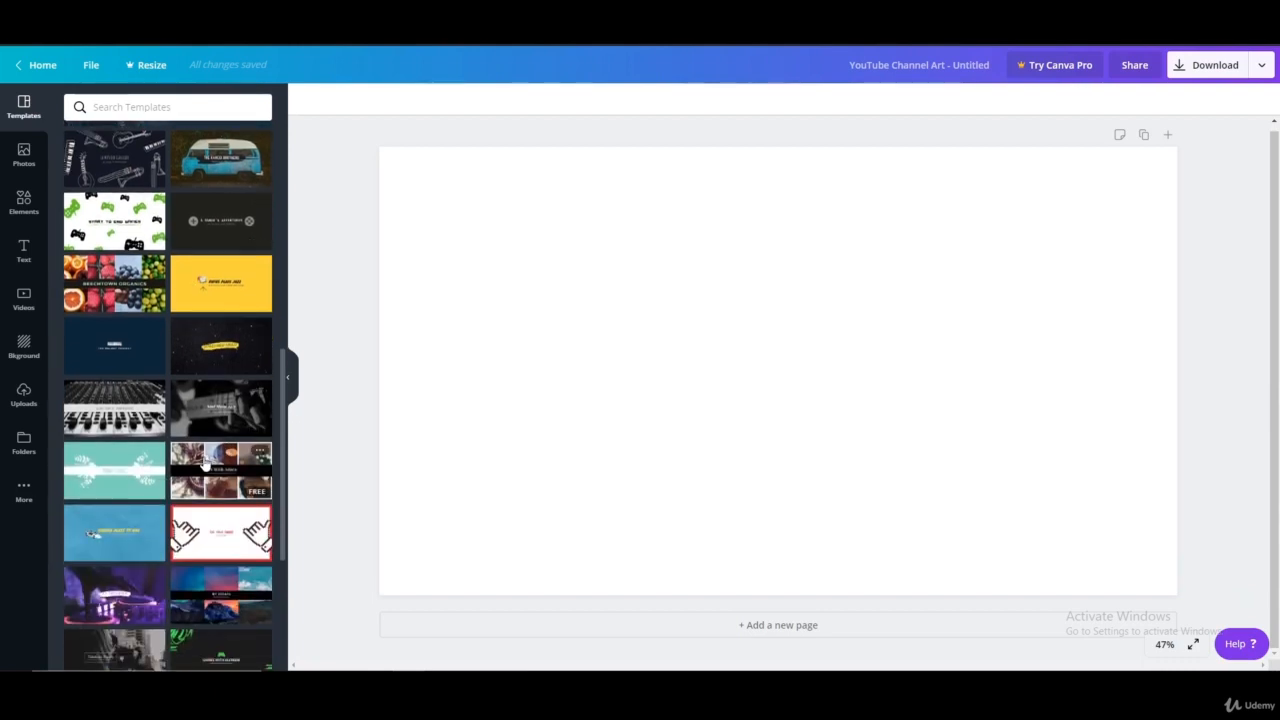
scroll(205, 465, down, 5)
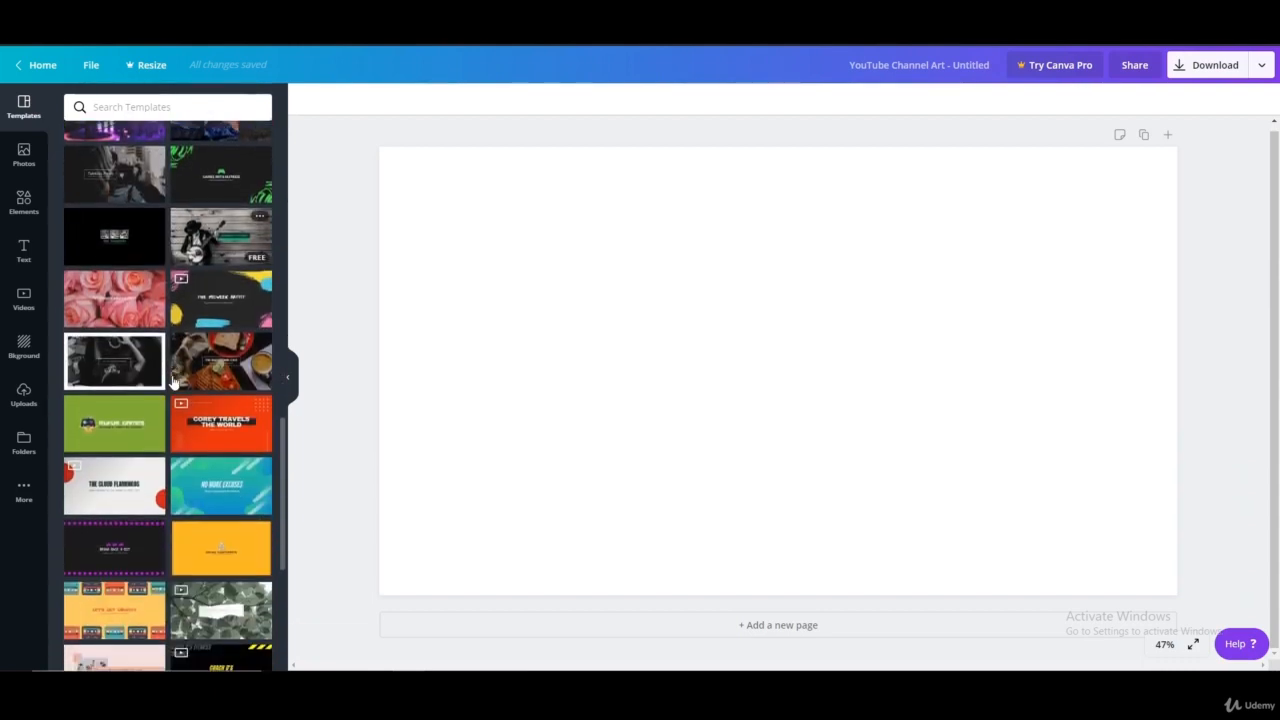
scroll(173, 381, down, 1)
click(221, 305)
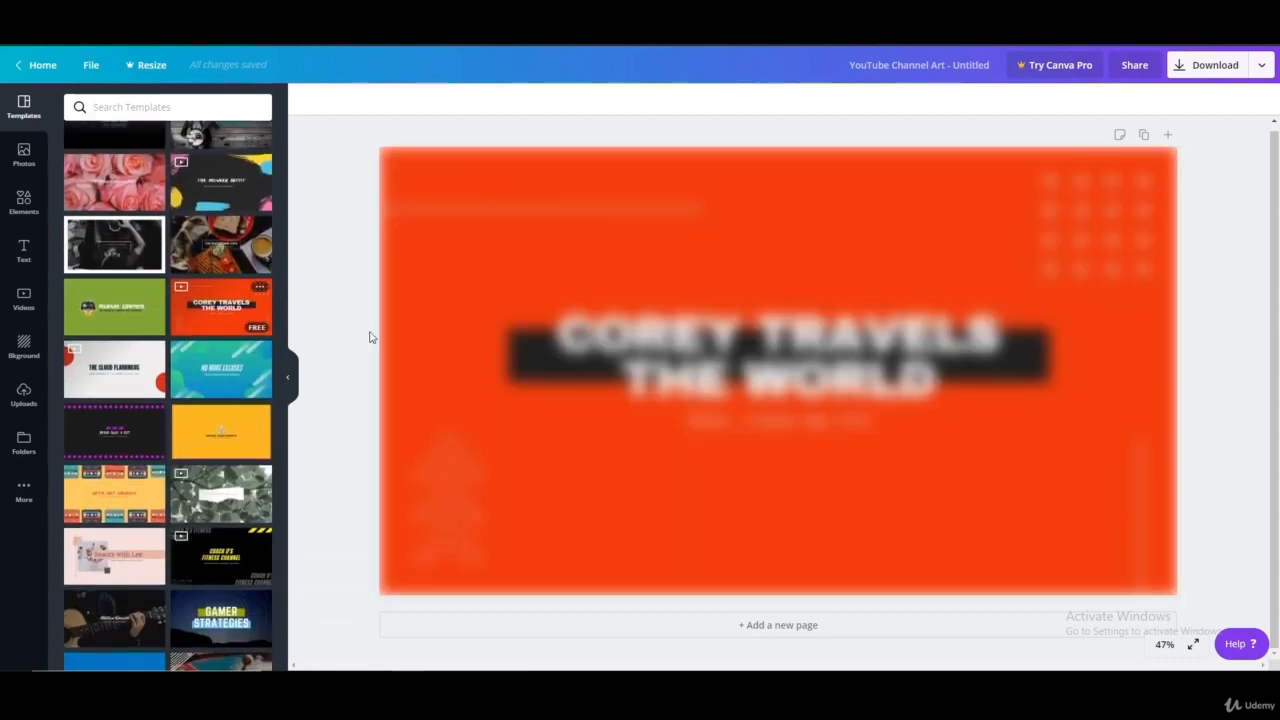
Replace the banner's two-line title with "MAKING YOUR LIFE BETTER"
click(586, 341)
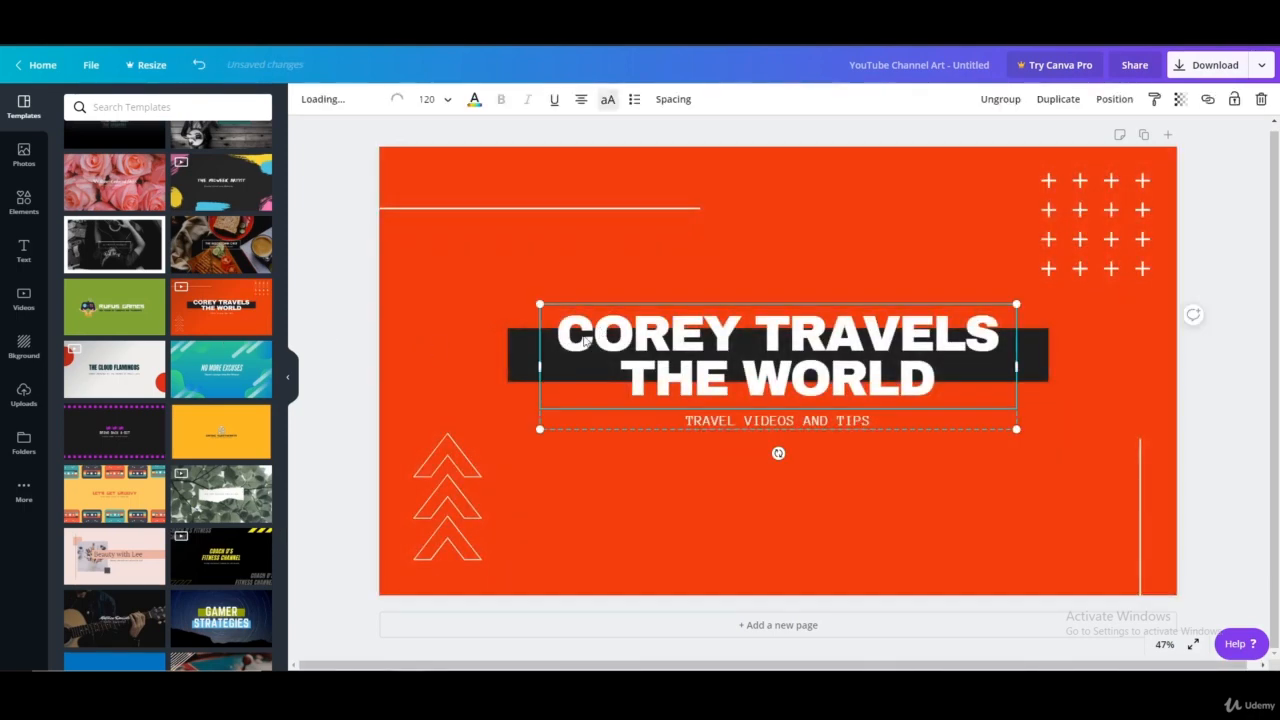
drag(556, 336, 990, 336)
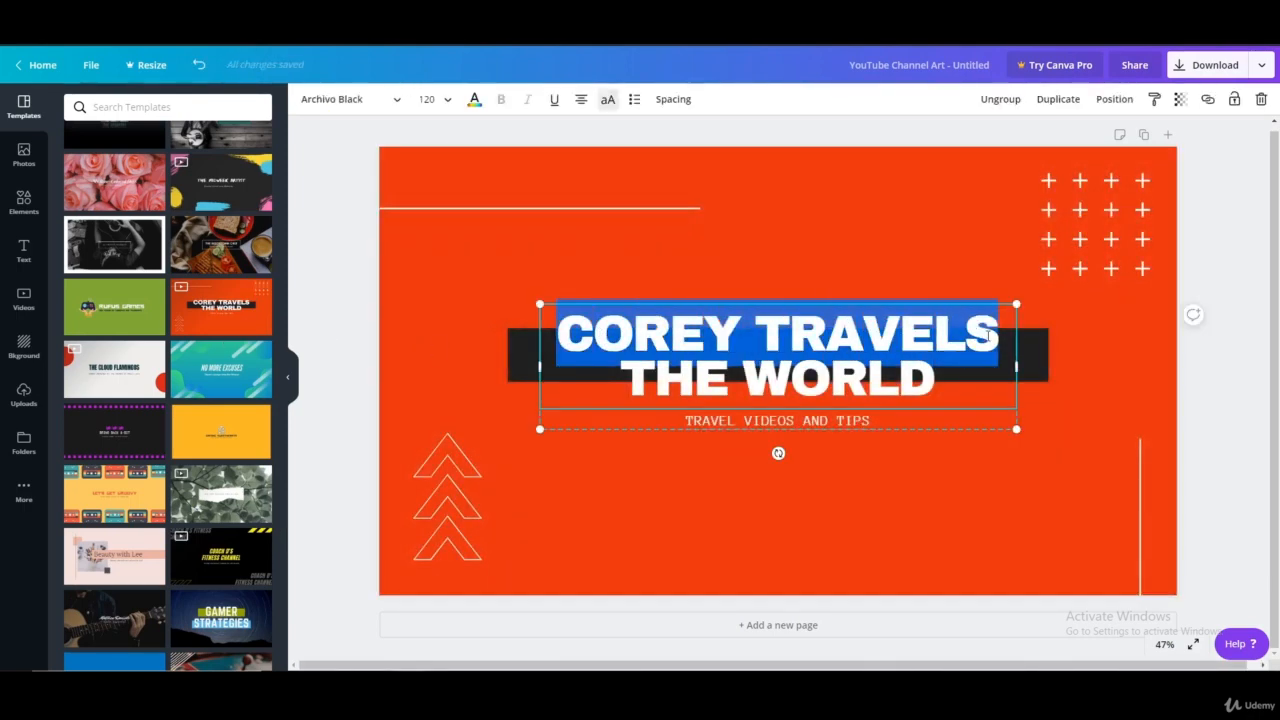
text(MAKI)
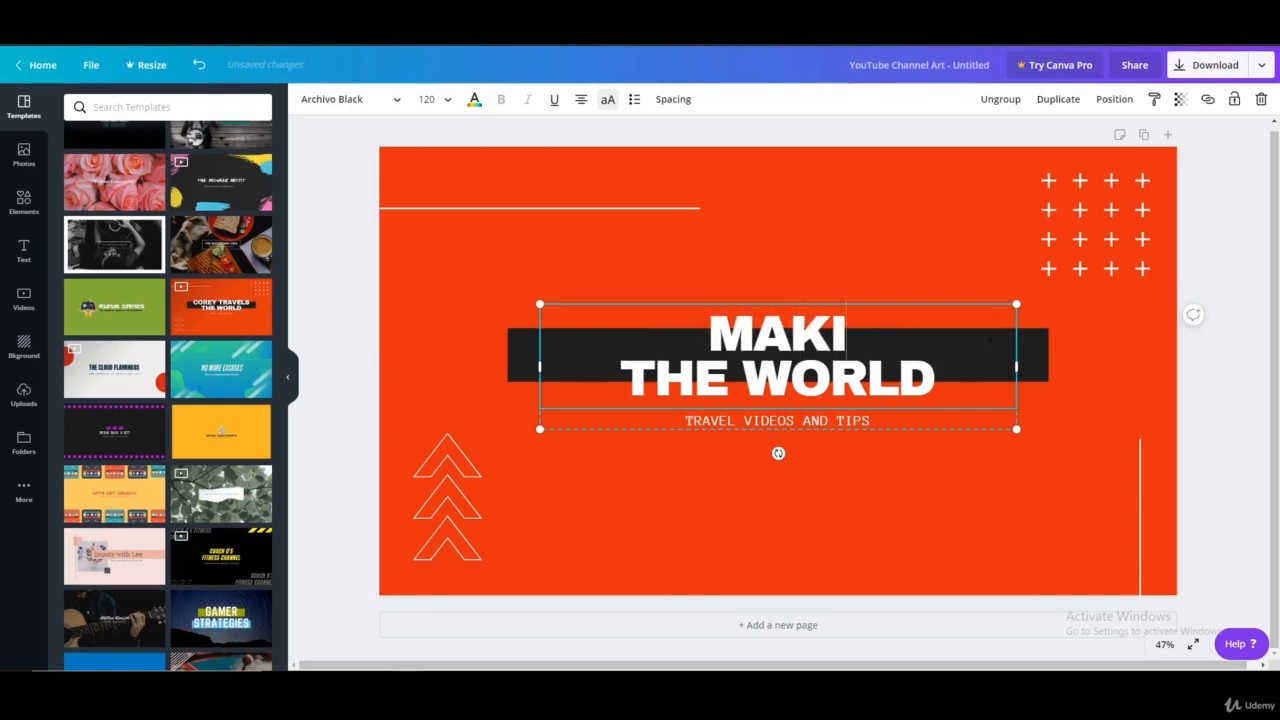
text(NG YOUR)
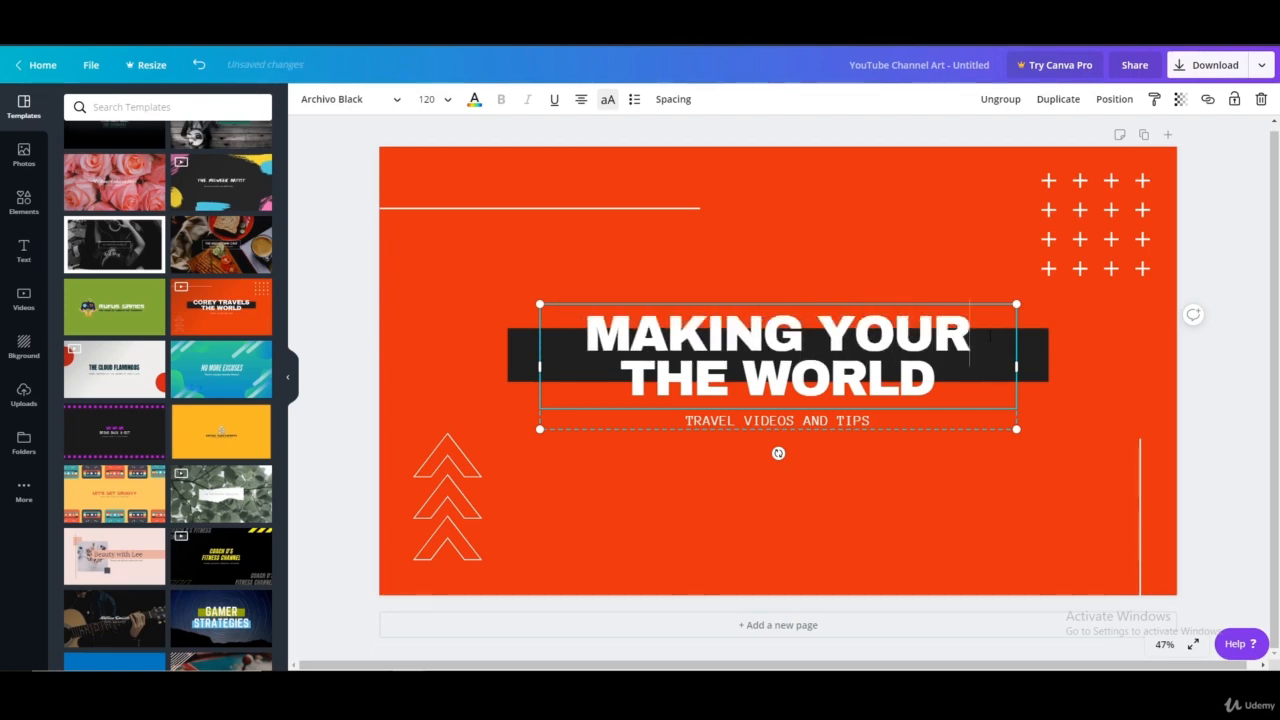
triple_click(700, 379)
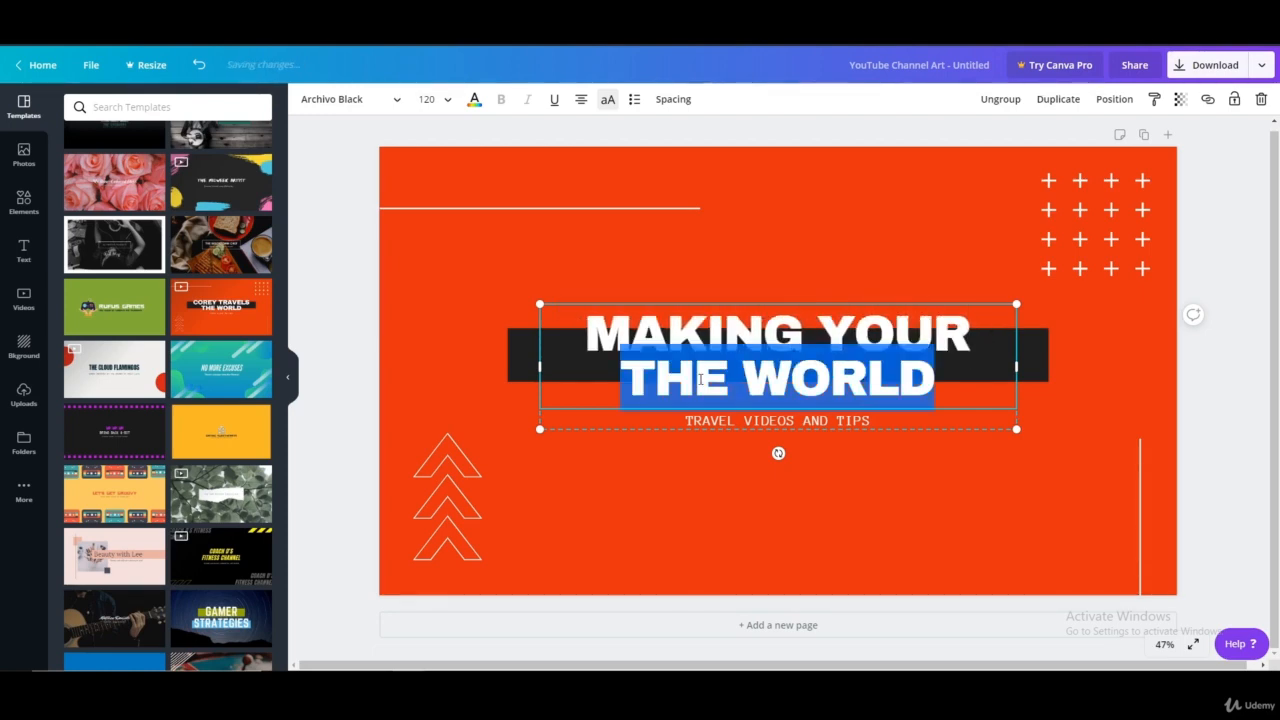
text(LIFE)
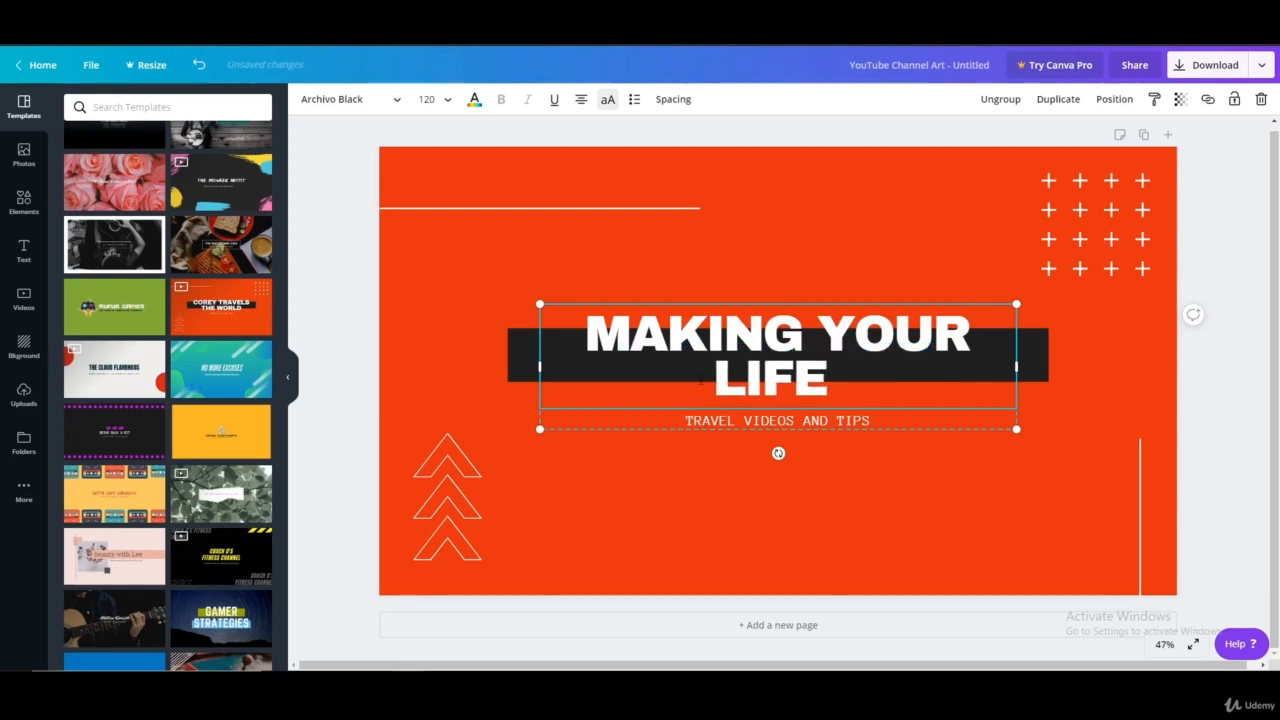
text( BETTER)
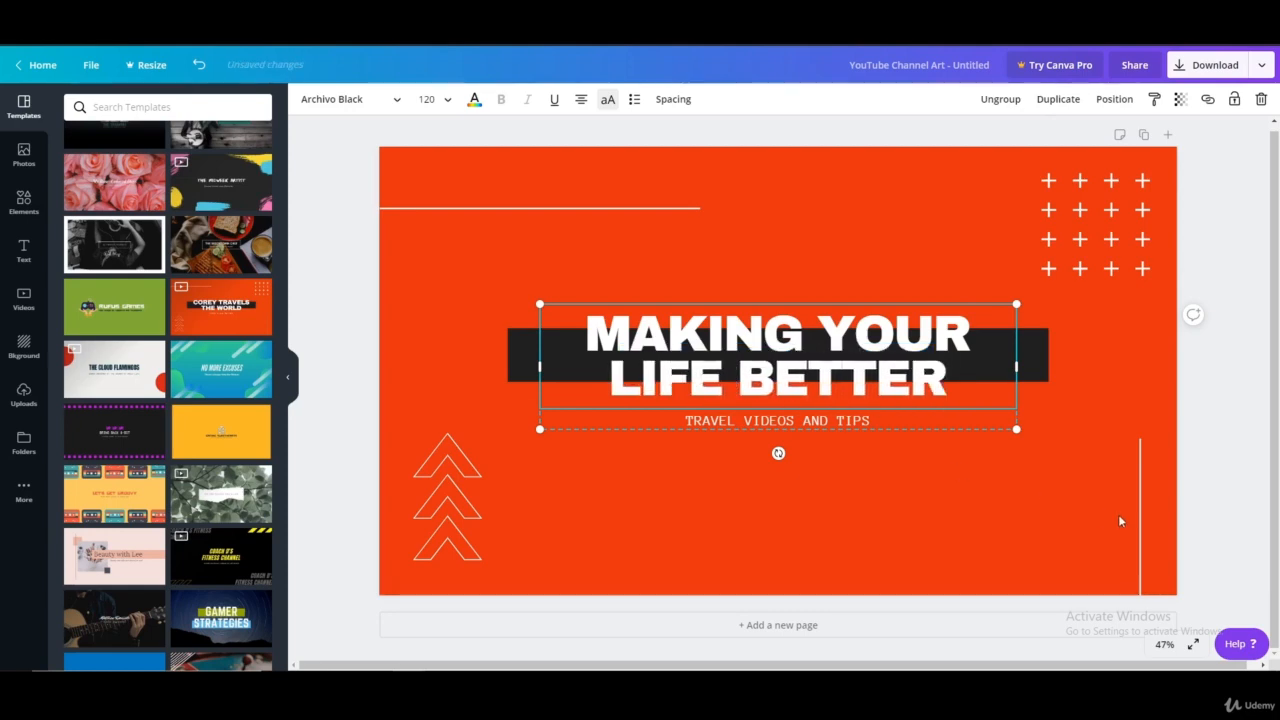
click(1082, 524)
Replace "TRAVEL" in the banner's subtitle with "CONTENT CREATION" so it reads "CONTENT CREATION VIDEOS AND TIPS"
click(690, 424)
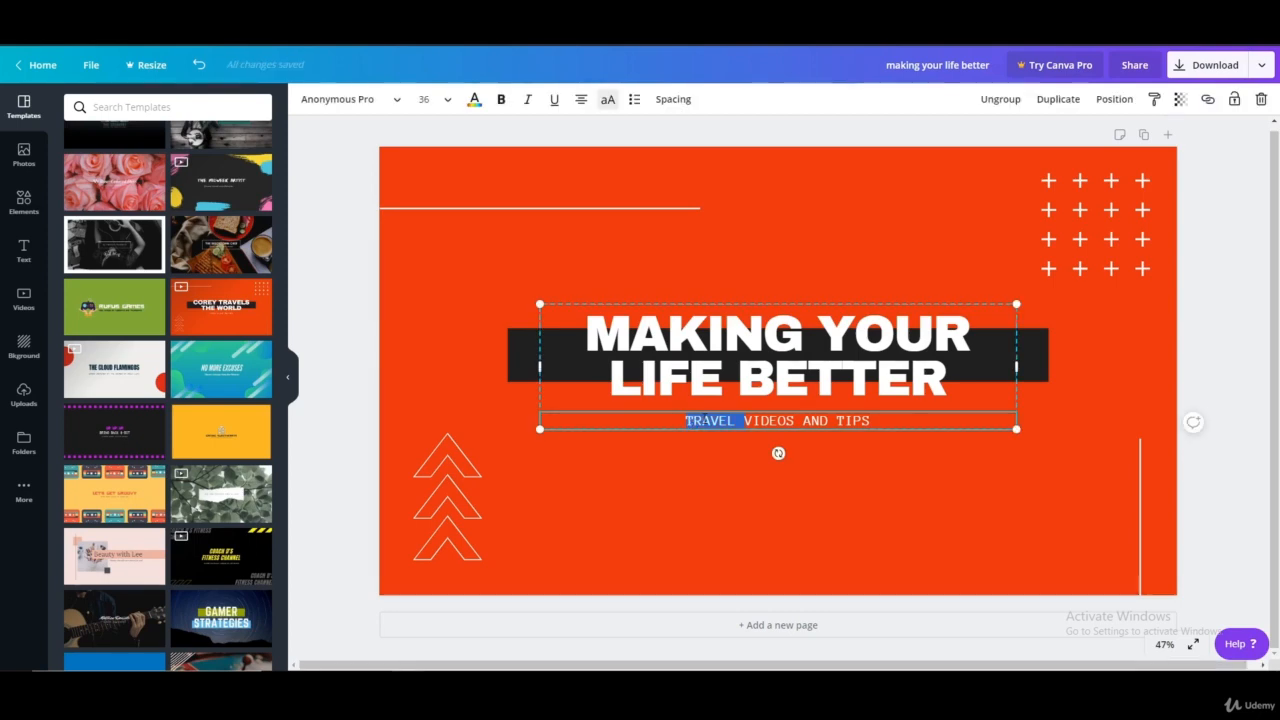
text(CONTENT)
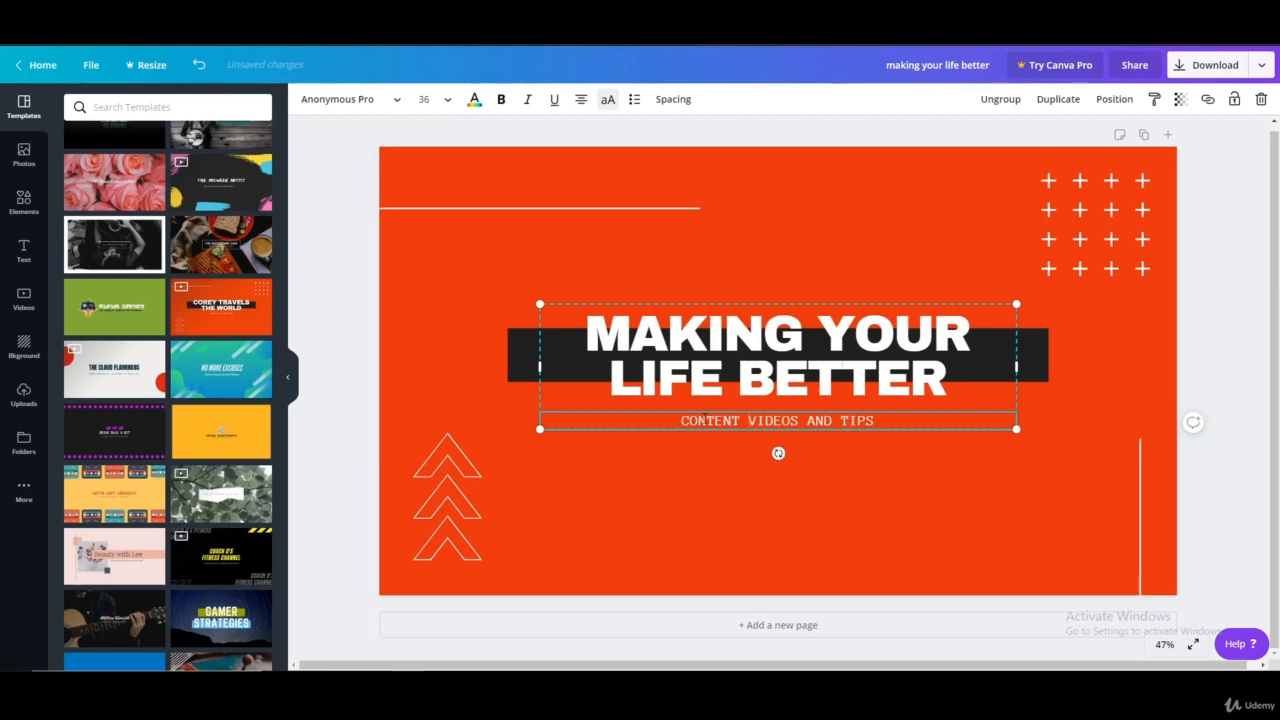
text( CREATION)
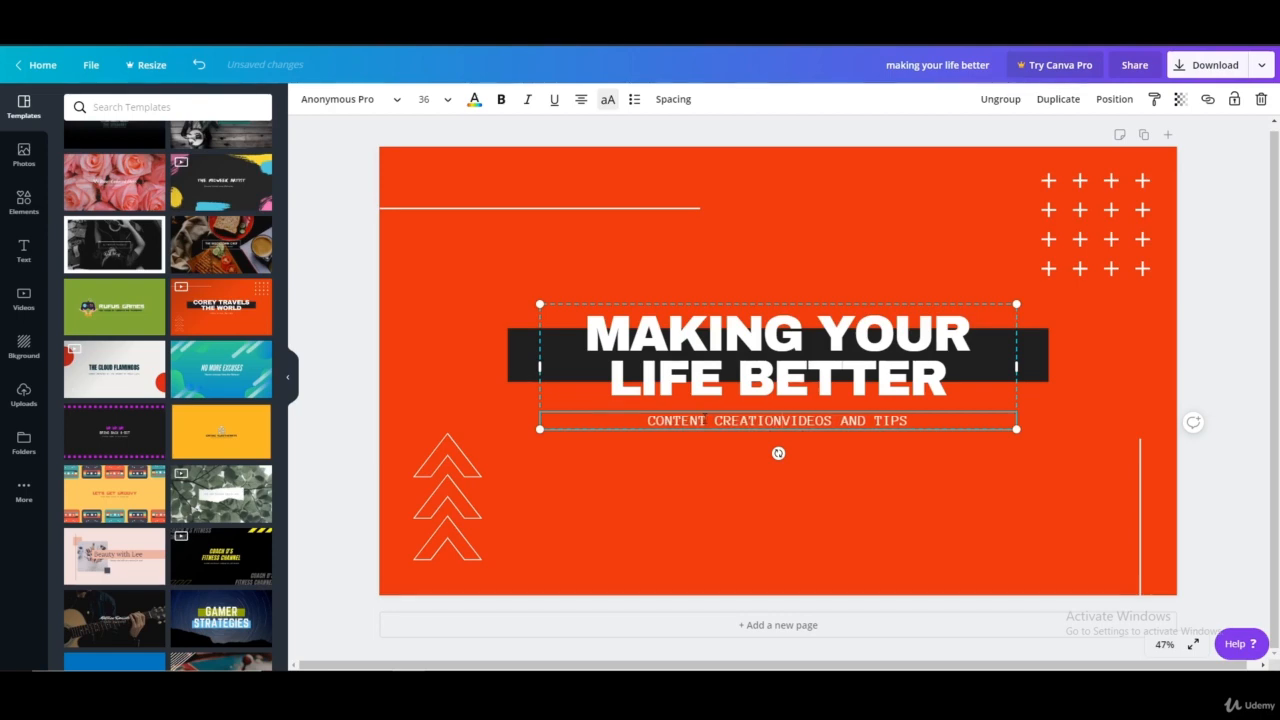
click(866, 559)
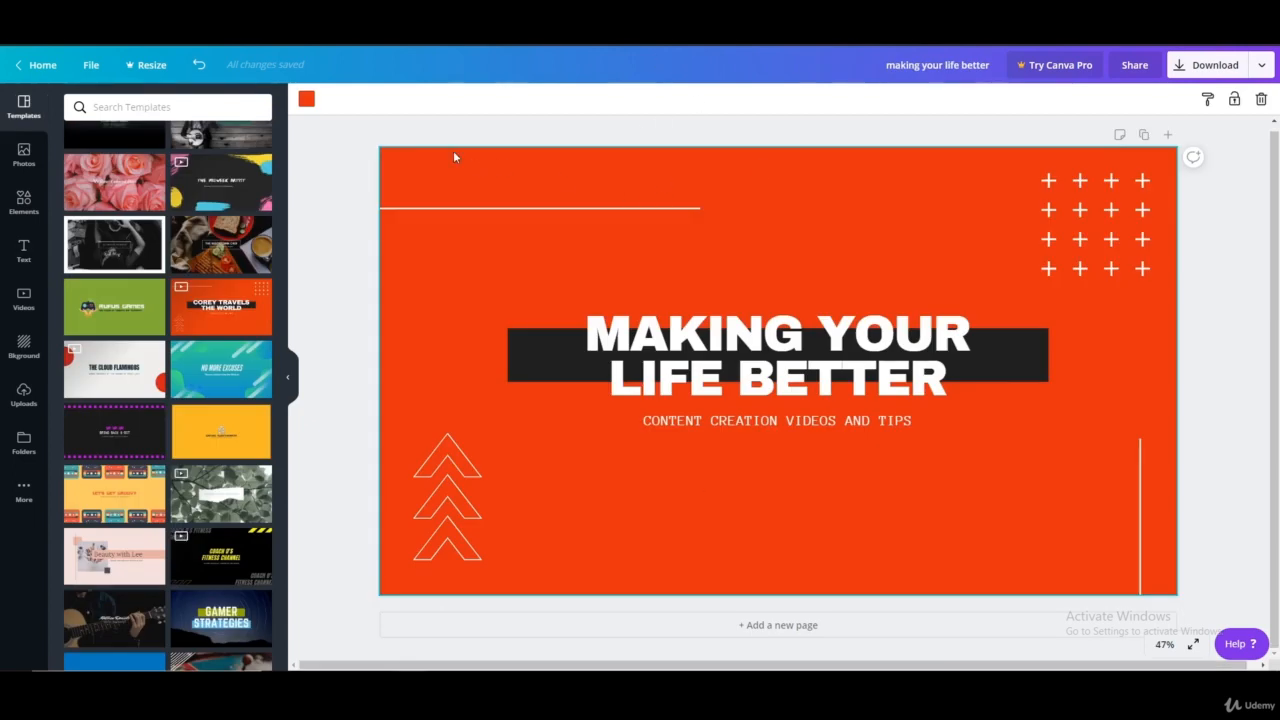
Check the banner's background color and recolor the large "N" in the circle logo design with the default red
click(306, 98)
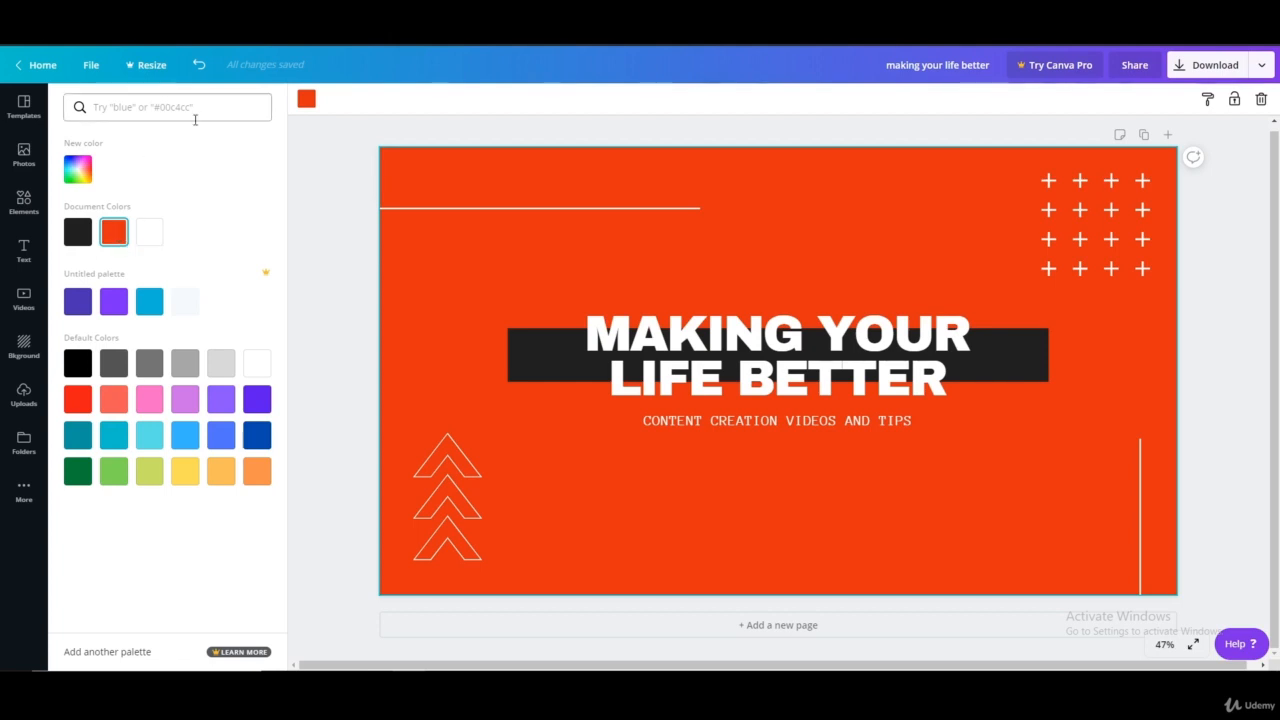
click(308, 102)
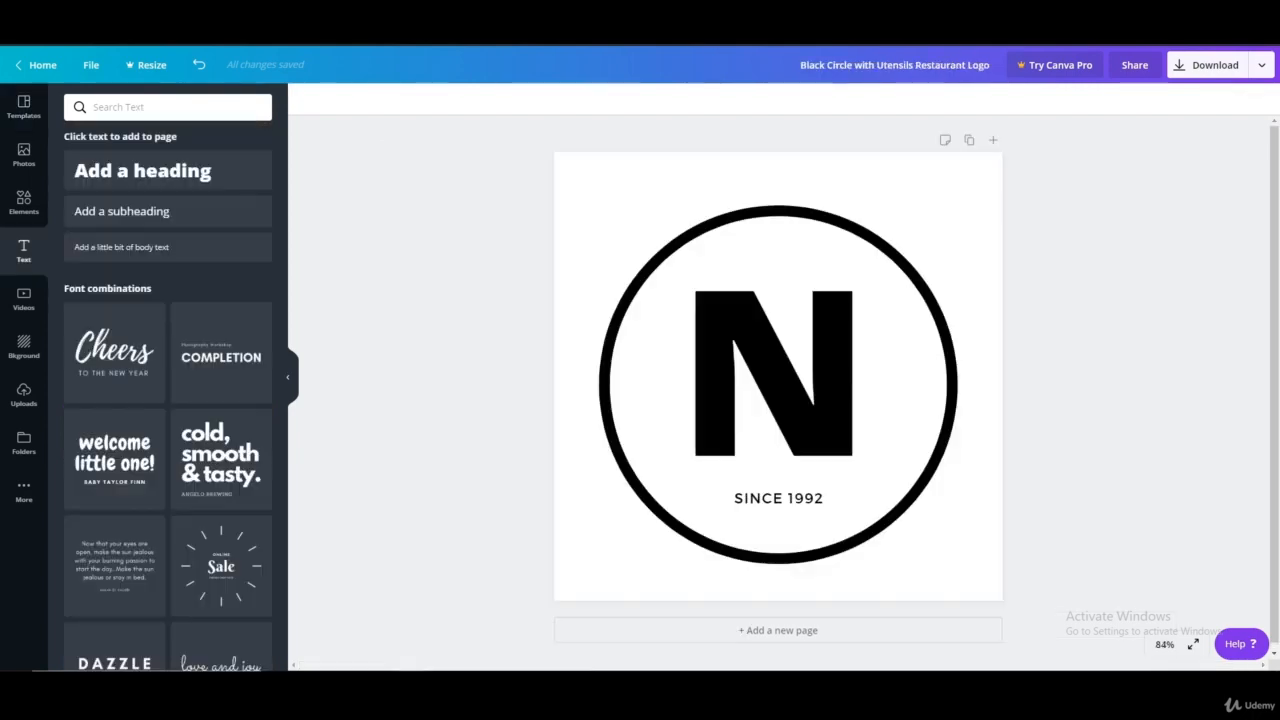
click(737, 329)
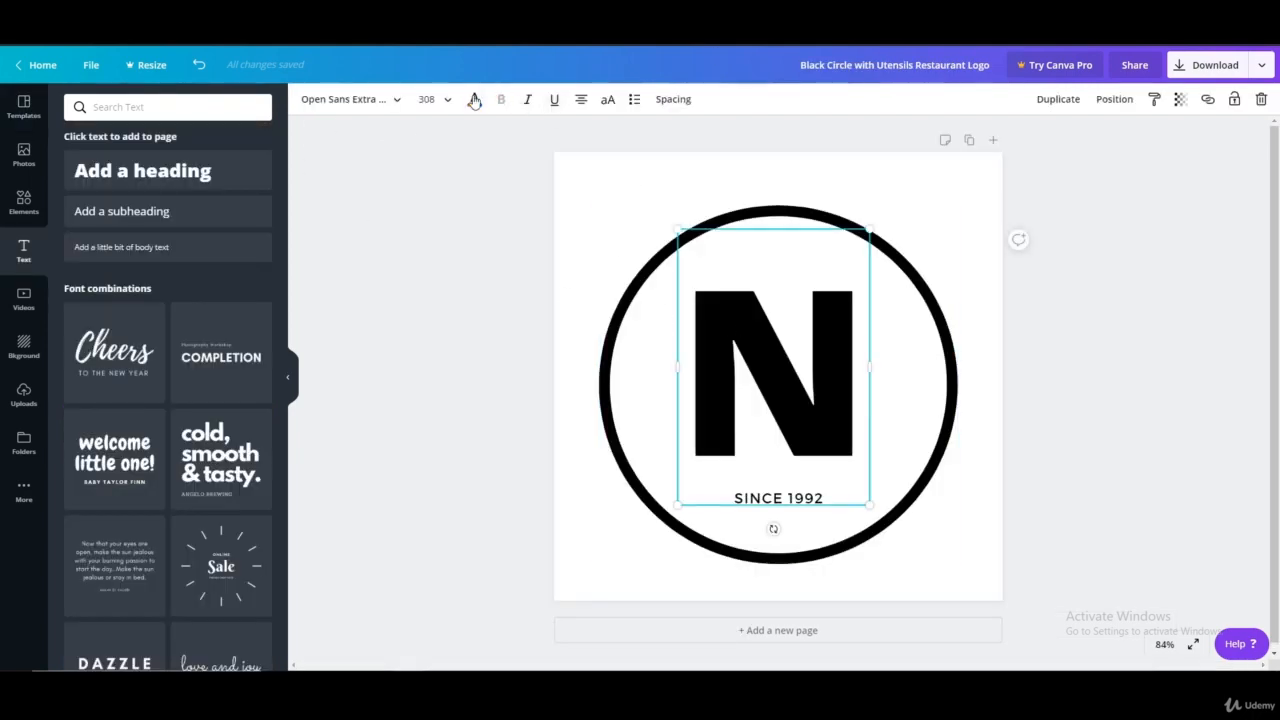
click(474, 99)
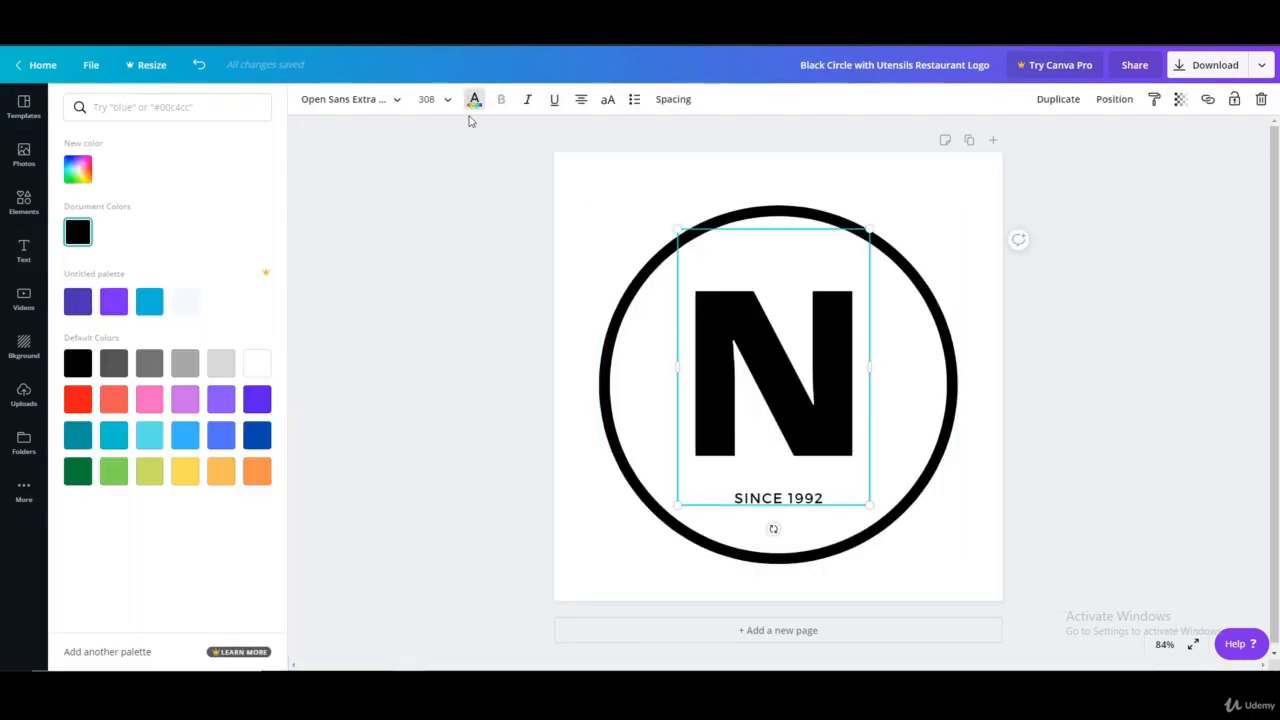
click(88, 396)
click(517, 265)
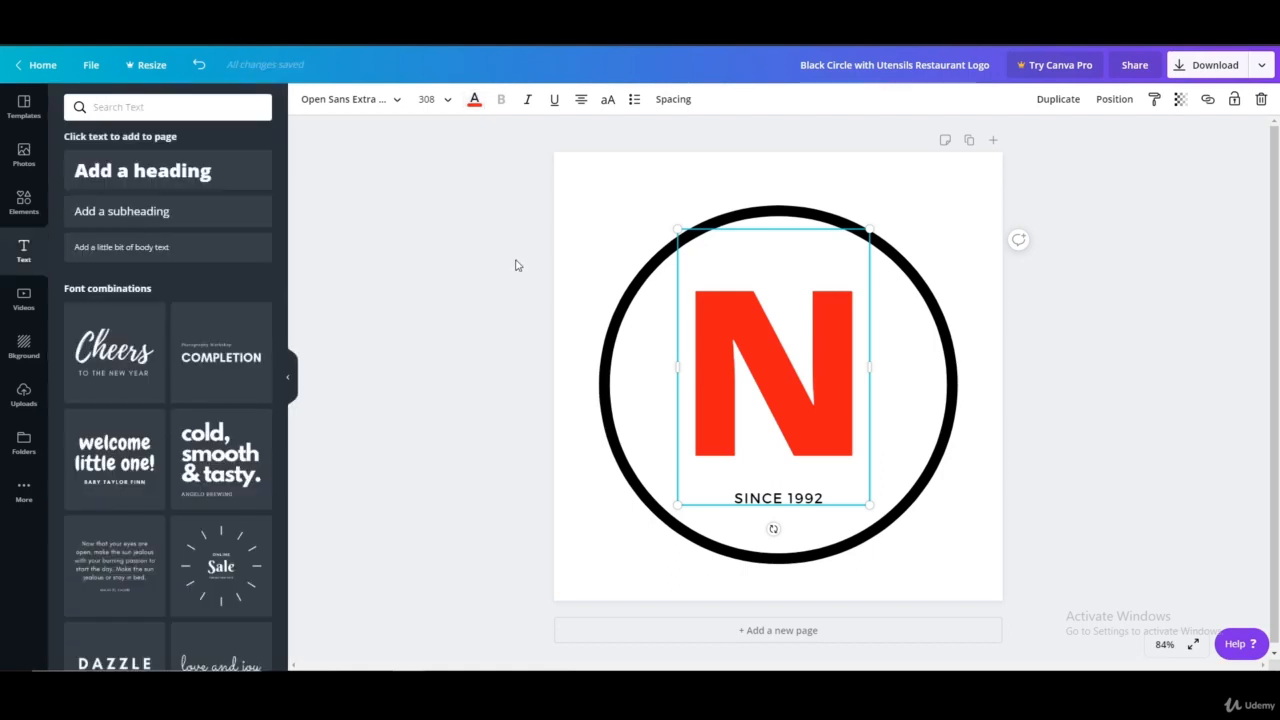
Recolor the black circle outline around the "N" with the same red from the document colors
click(957, 352)
click(307, 98)
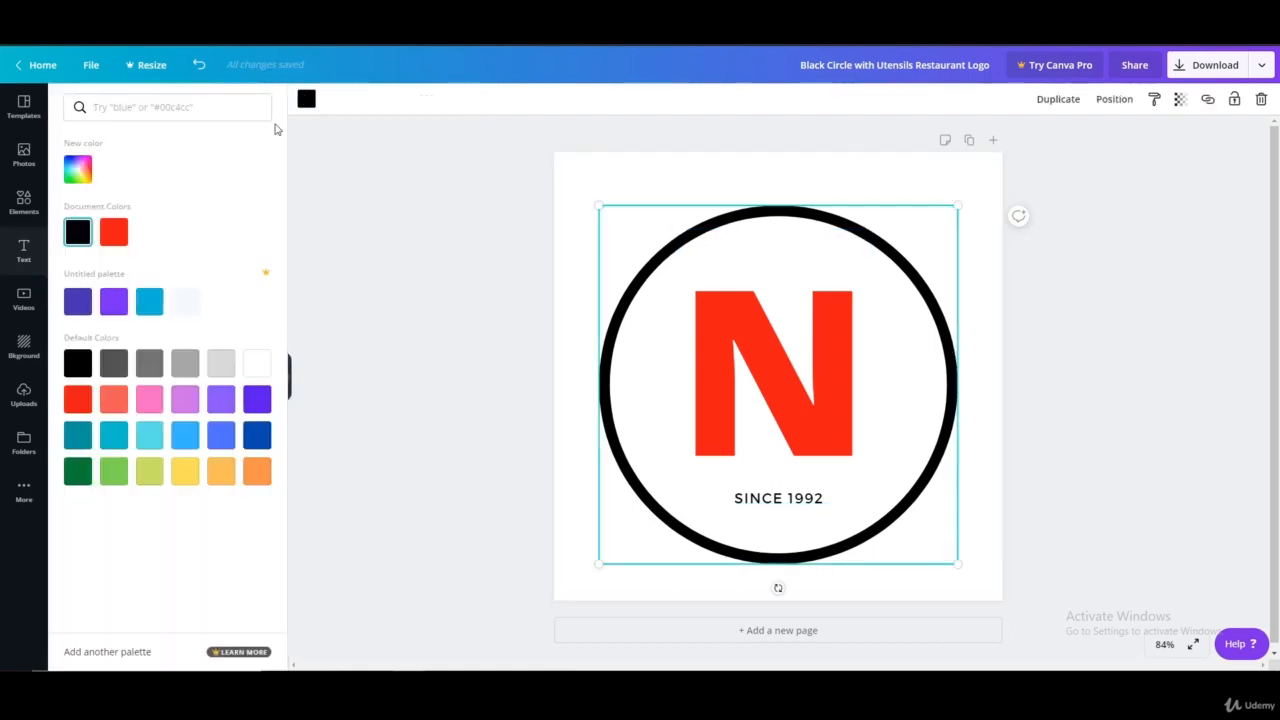
click(114, 232)
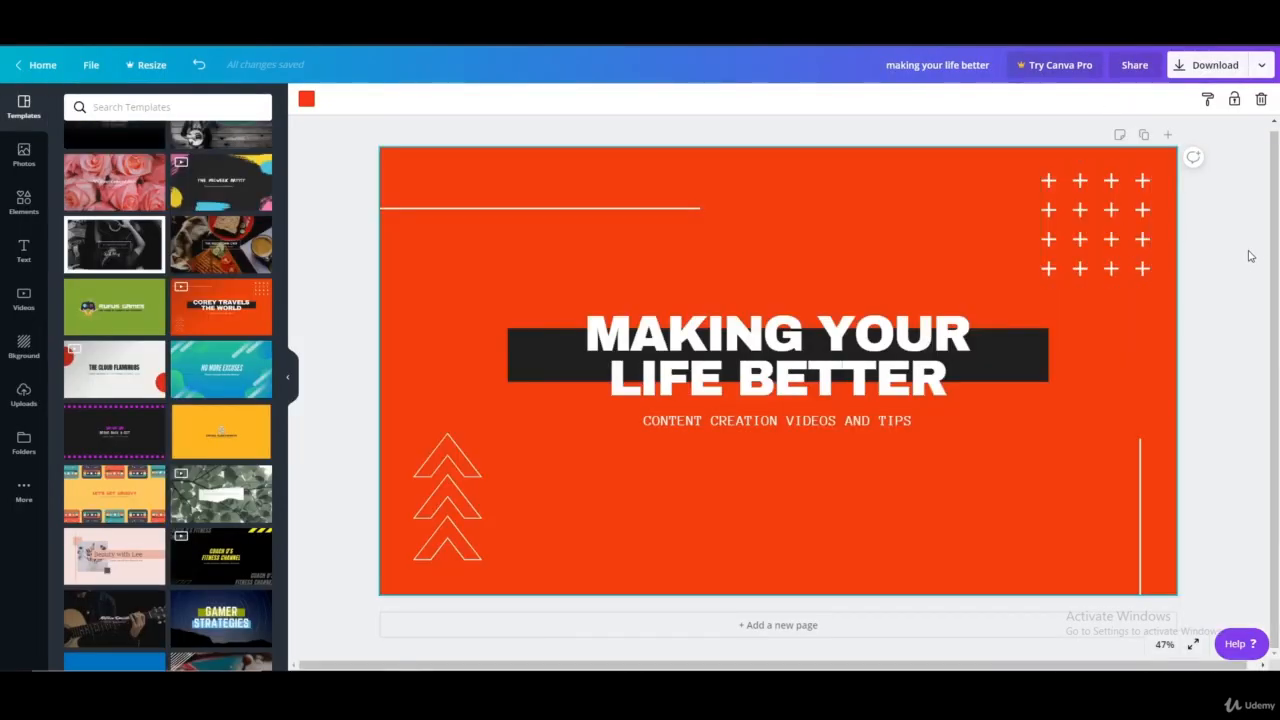
click(1237, 256)
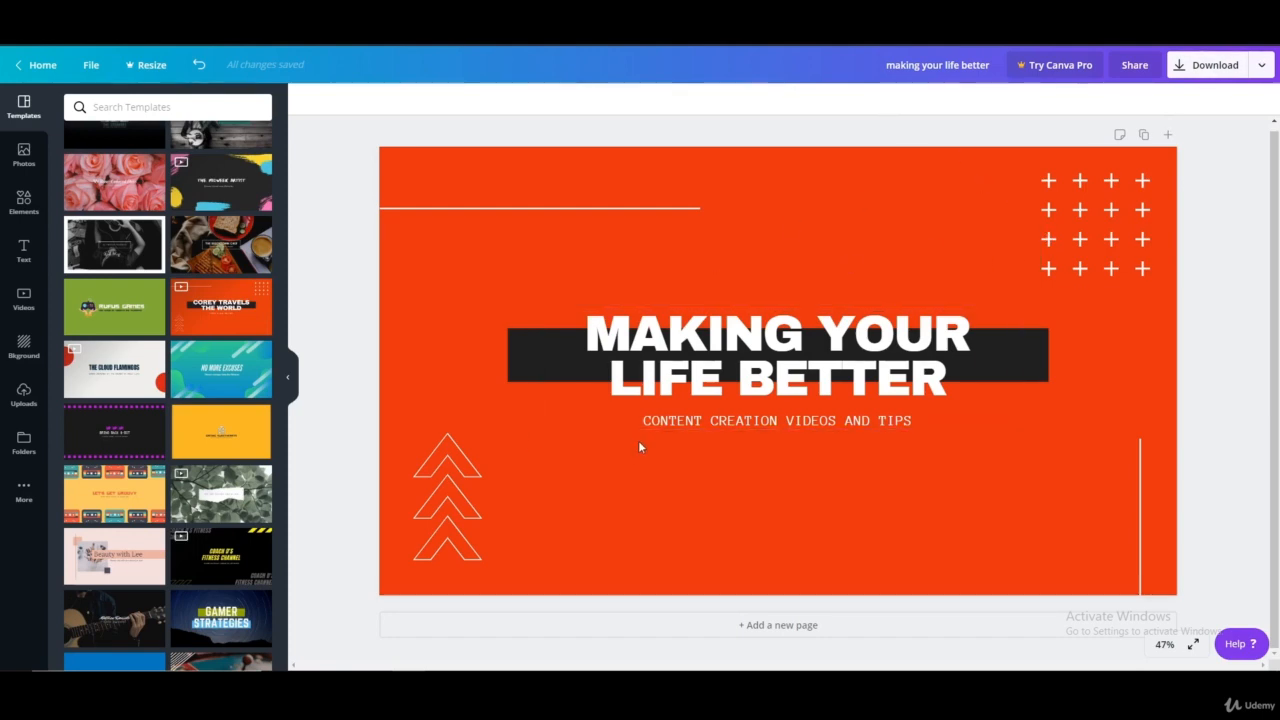
Look over the banner's download options without exporting it and browse the logo templates
click(1208, 67)
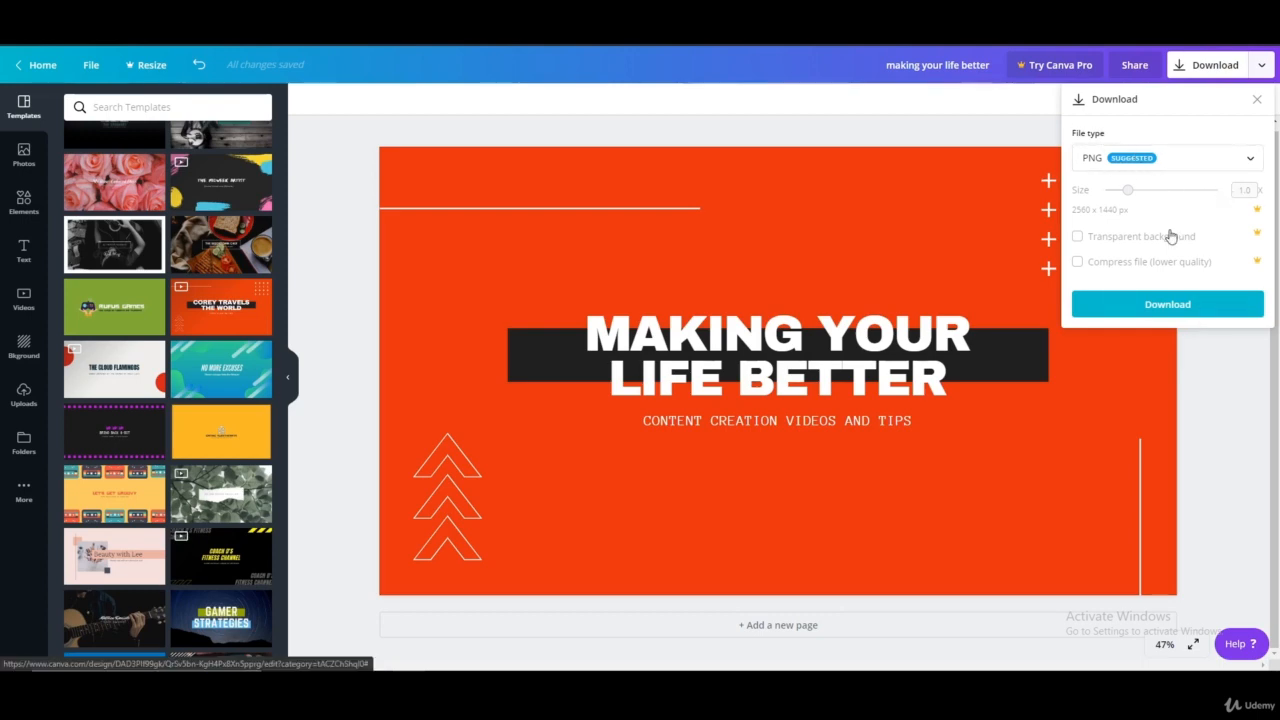
click(1231, 408)
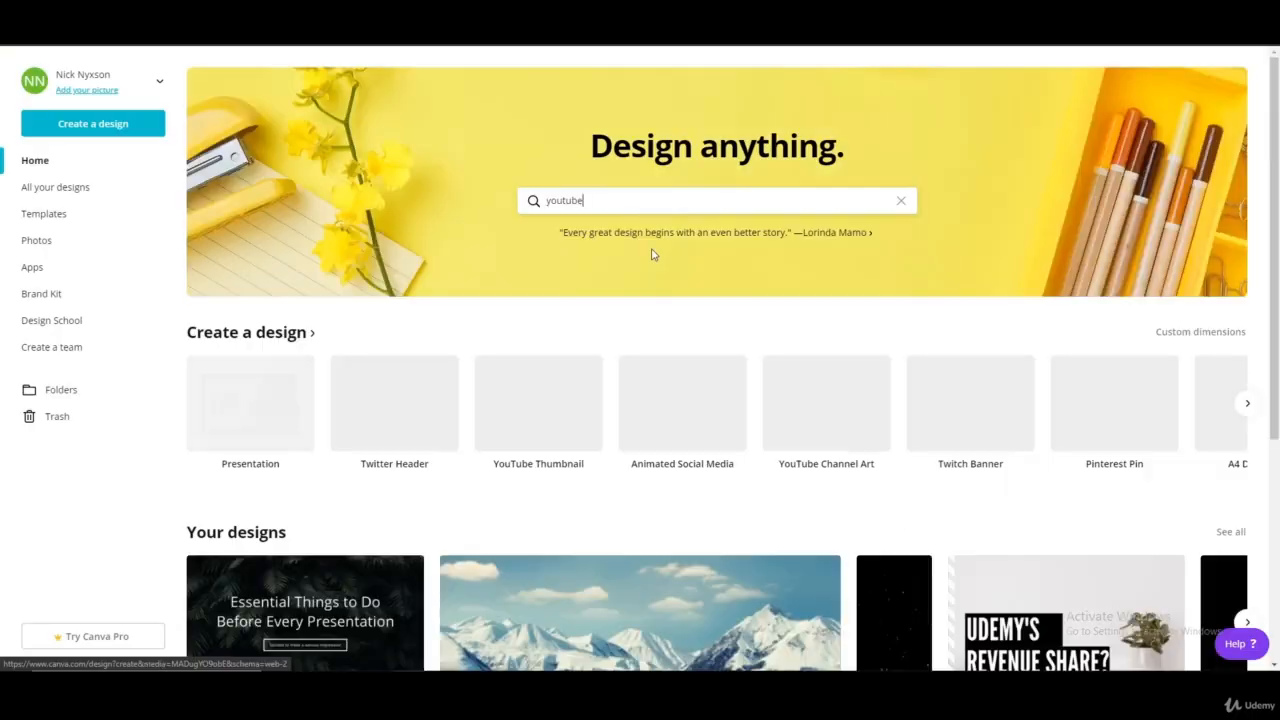
scroll(620, 463, down, 1)
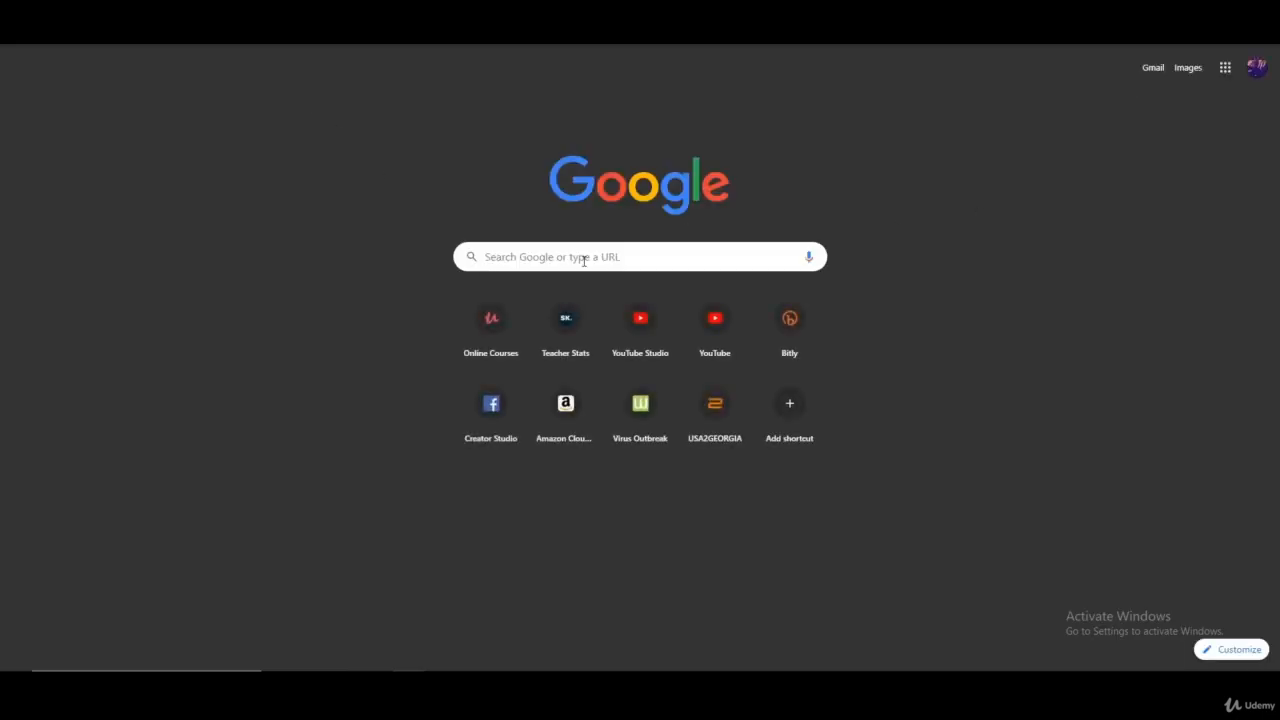
Search Google for "change picture size" and open the PicResize result
click(584, 259)
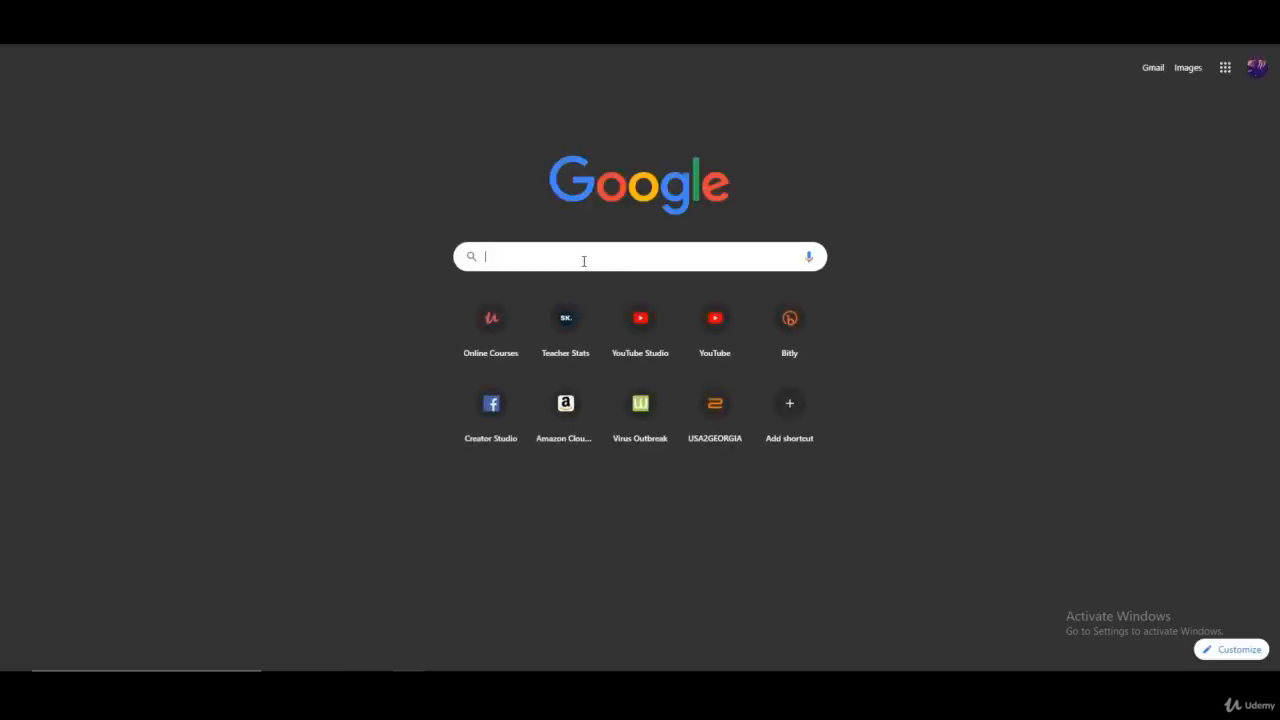
text(change)
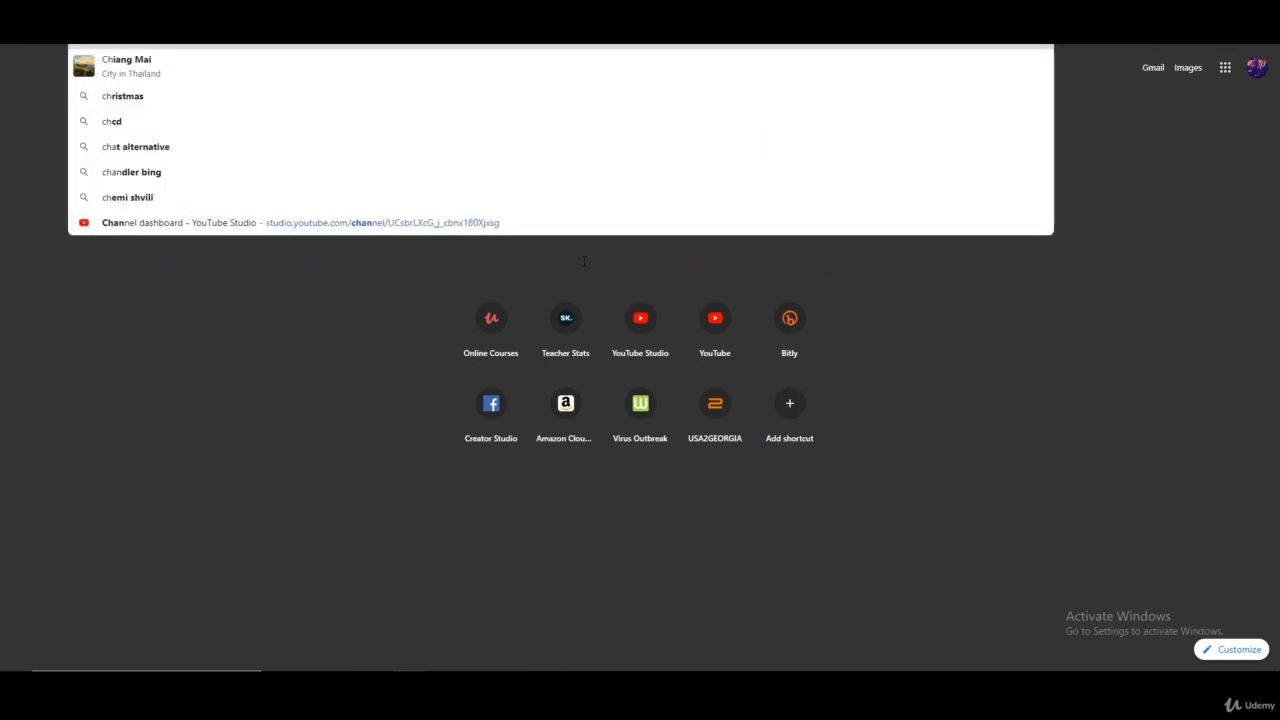
text( picture)
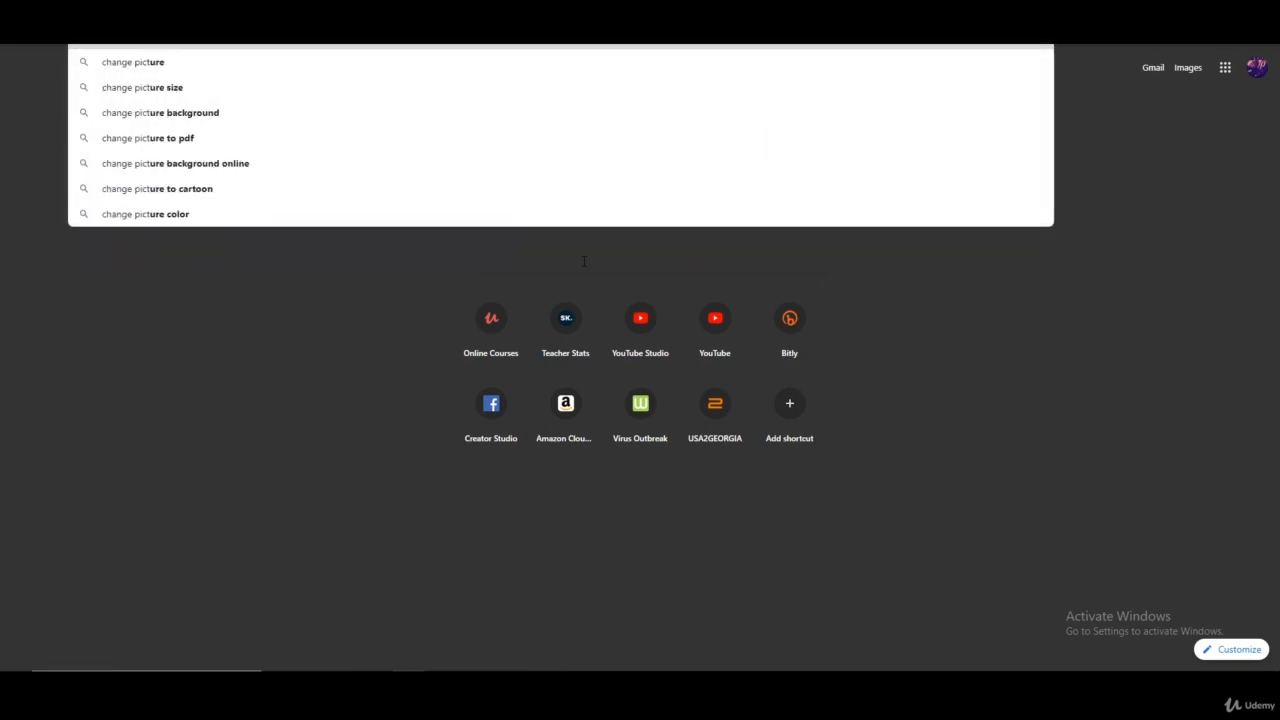
key(Down)
key(Return)
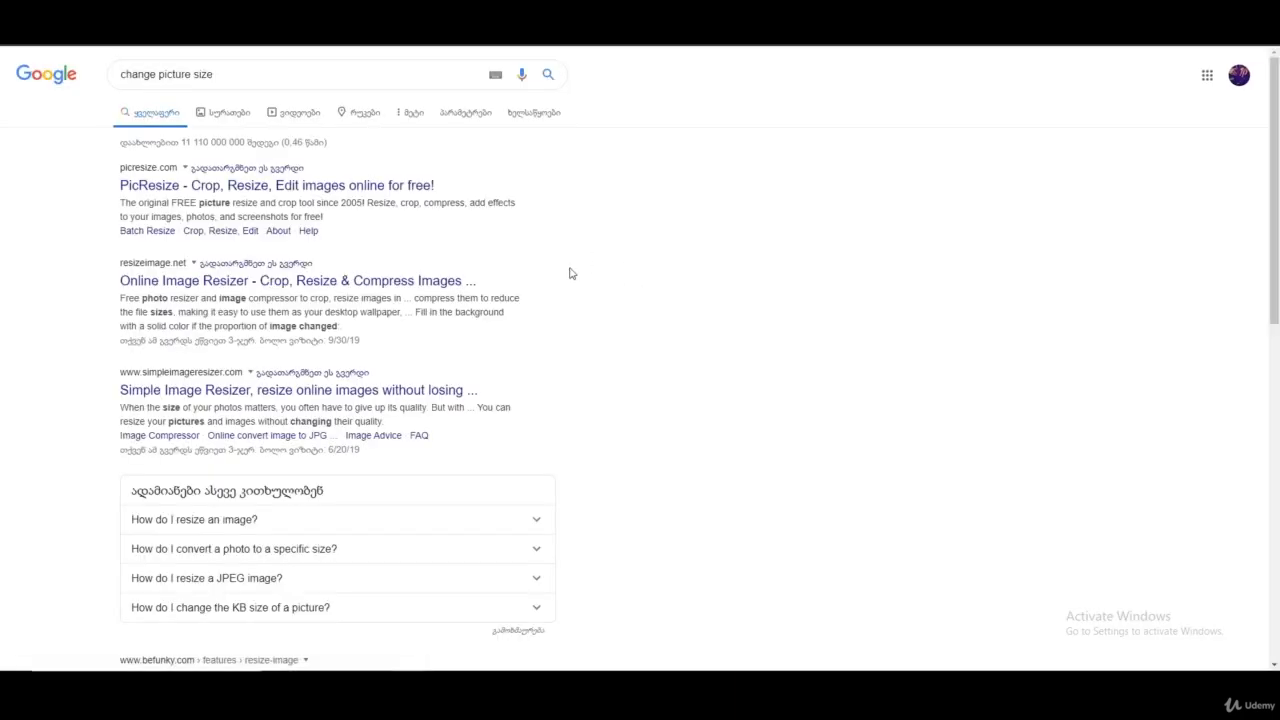
click(252, 187)
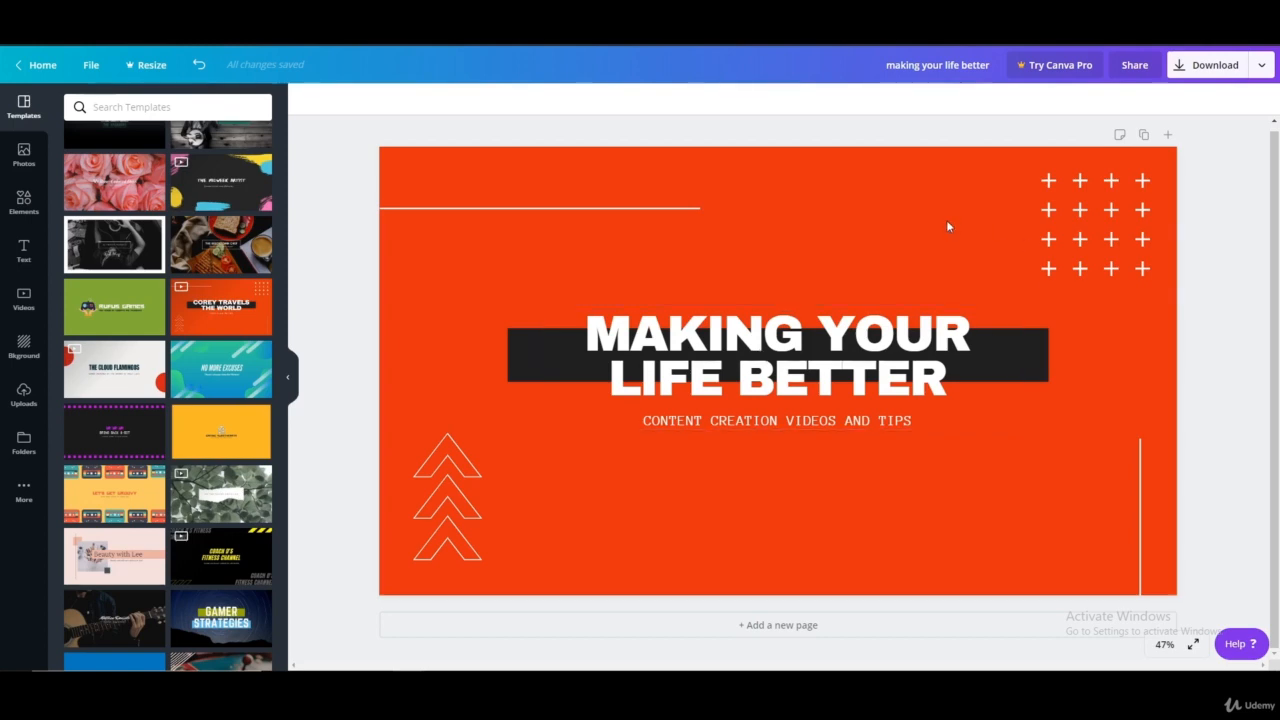
click(947, 224)
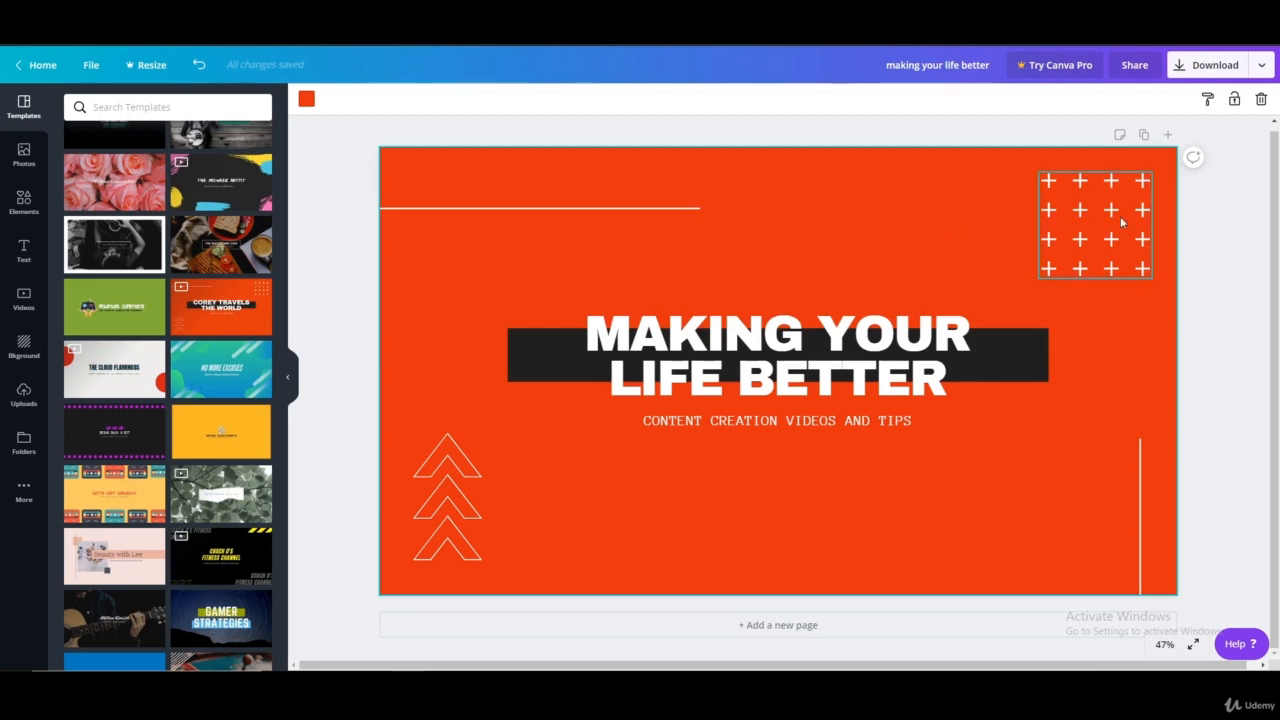
click(1200, 248)
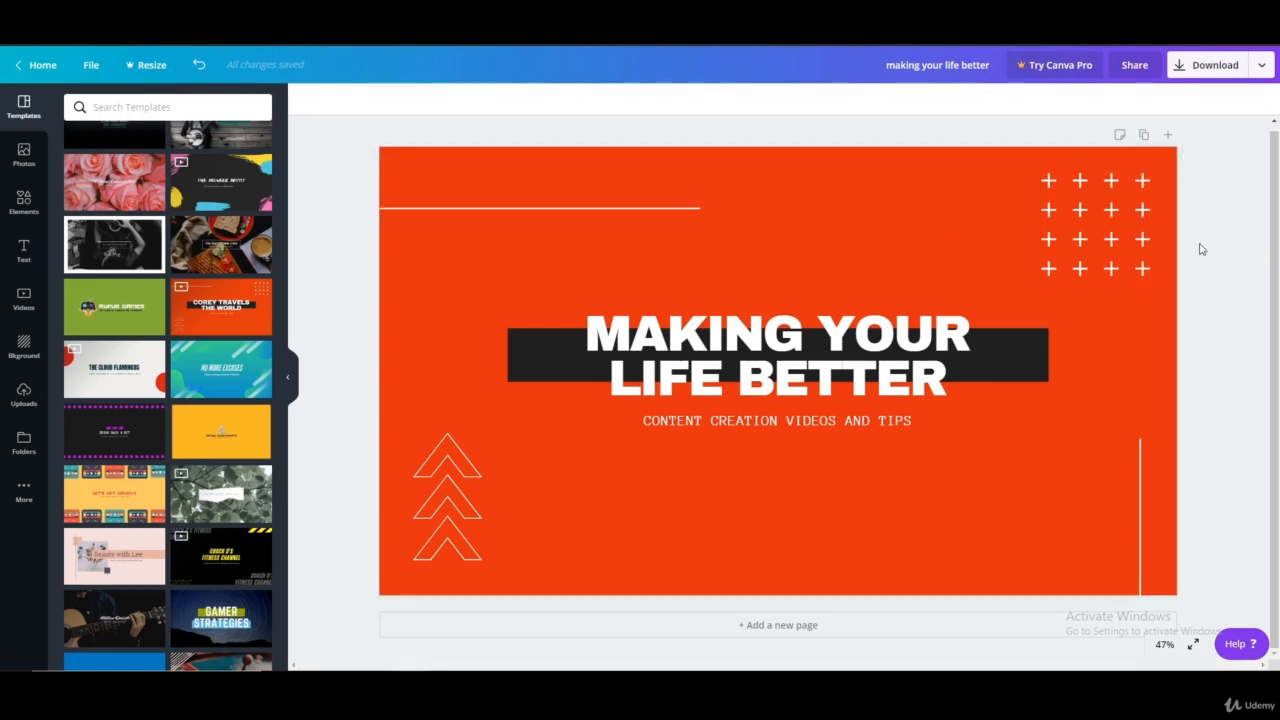